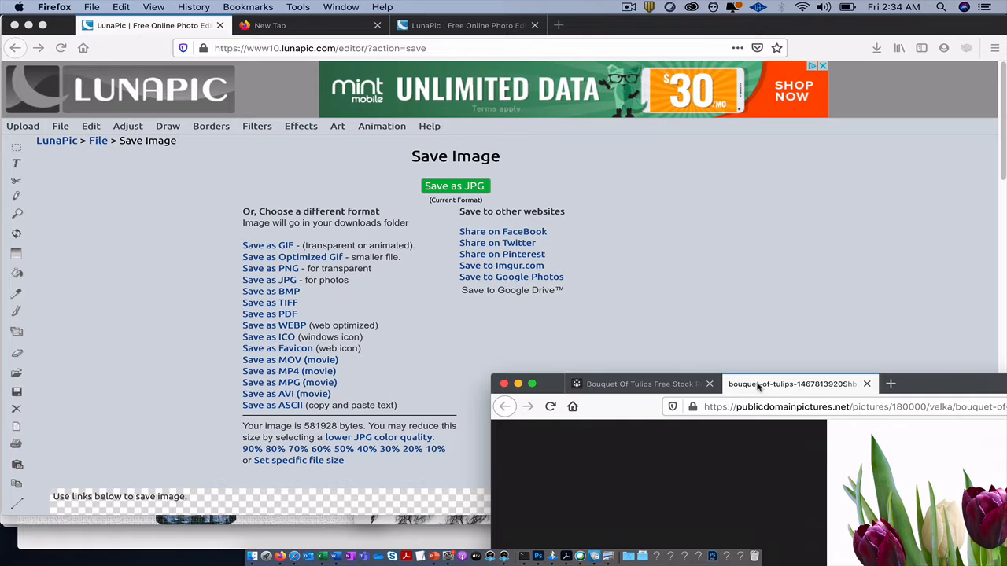
# Step: Look over the full-size tulip bouquet photo and its stock image page on publicdomainpictures.net
pyautogui.doubleClick(949, 387)
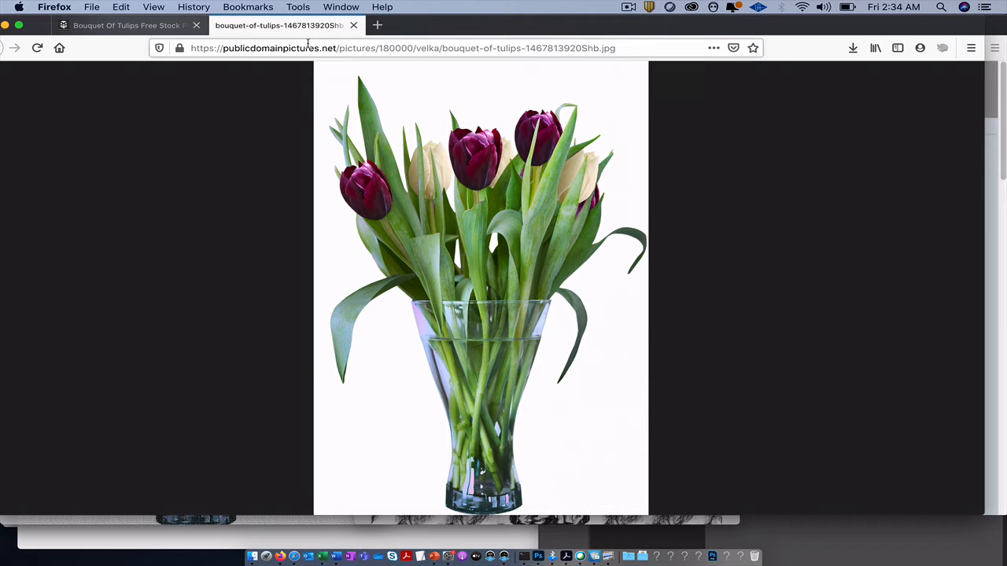
pyautogui.click(157, 30)
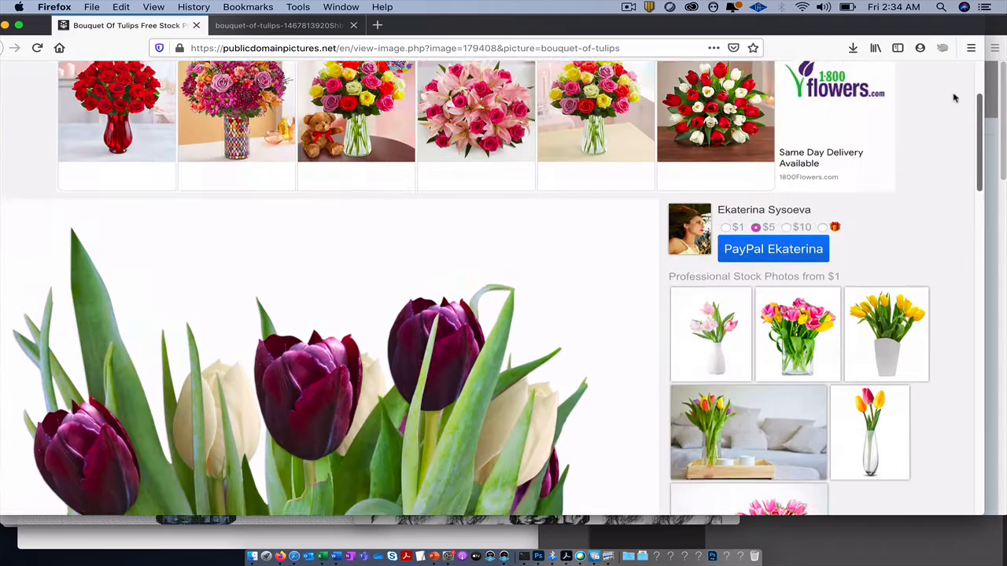
pyautogui.moveTo(979, 305); pyautogui.dragTo(983, 267)
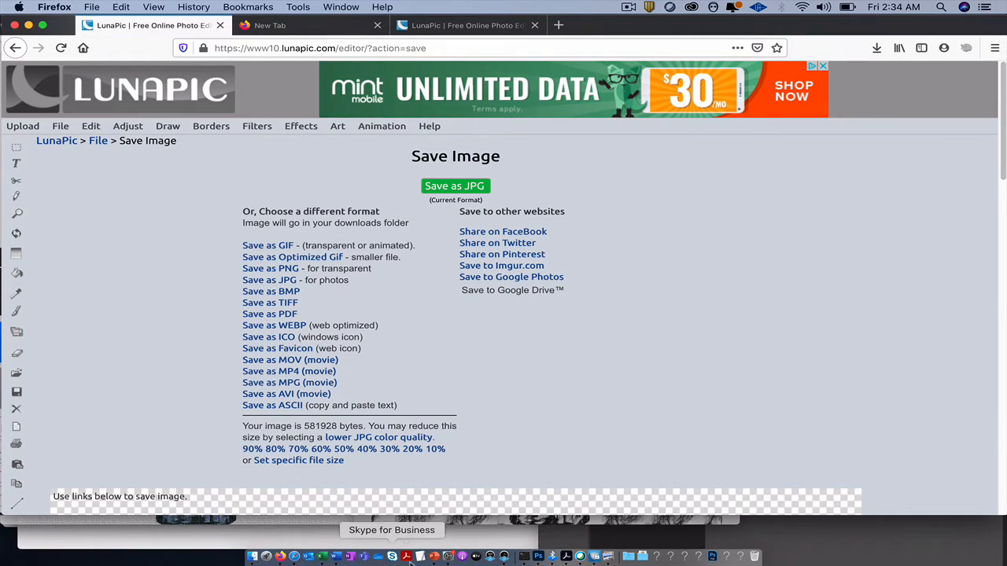
# Step: Switch to Photoshop and reposition the three cat layers over the tulip bouquet in Motoronflowers3.psd
pyautogui.click(540, 559)
pyautogui.moveTo(658, 81); pyautogui.dragTo(131, 22)
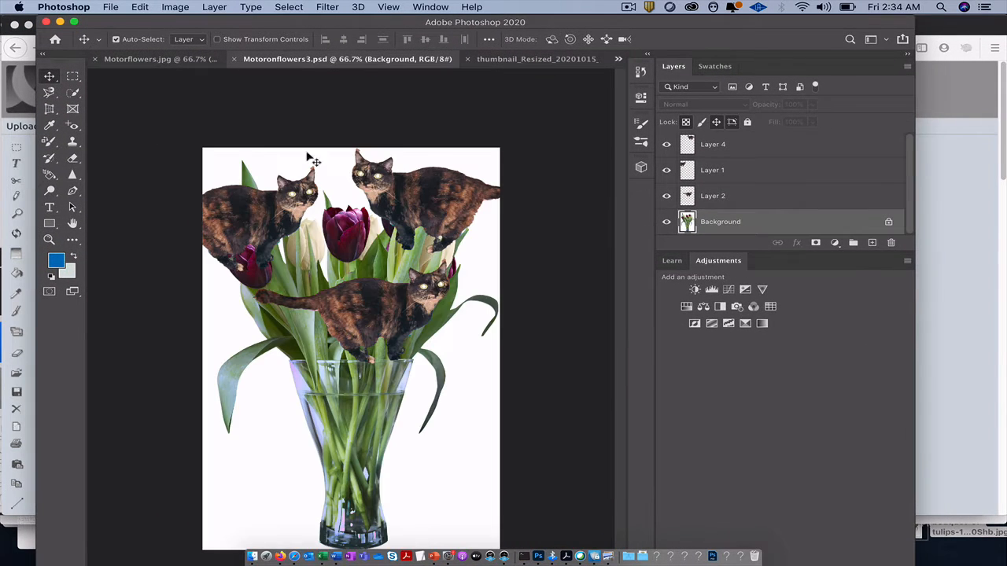
pyautogui.moveTo(268, 226); pyautogui.dragTo(272, 208)
pyautogui.moveTo(391, 313); pyautogui.dragTo(355, 312)
pyautogui.moveTo(437, 209); pyautogui.dragTo(437, 224)
pyautogui.moveTo(268, 206); pyautogui.dragTo(269, 210)
pyautogui.moveTo(397, 204); pyautogui.dragTo(400, 204)
pyautogui.moveTo(325, 306); pyautogui.dragTo(353, 308)
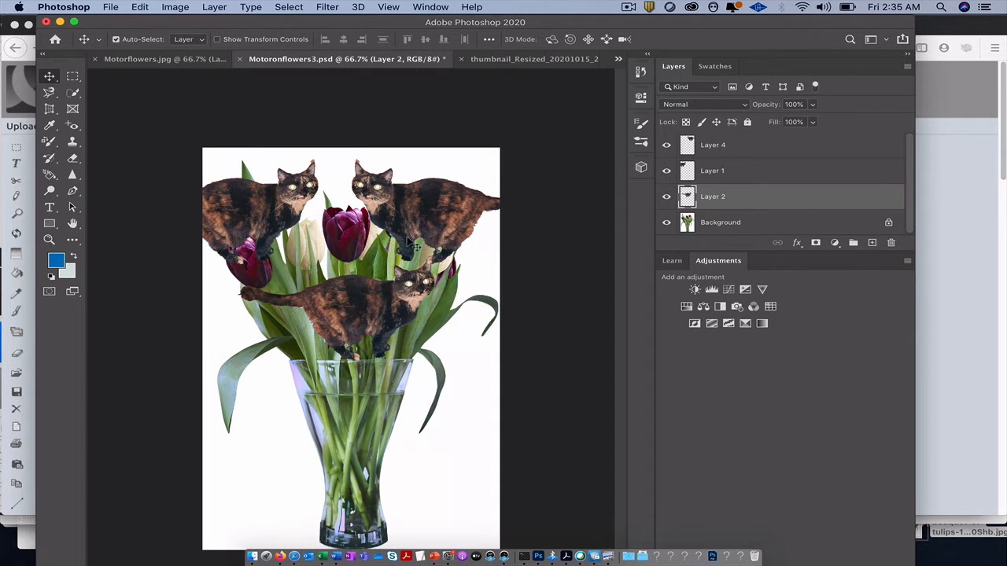
pyautogui.moveTo(435, 224); pyautogui.dragTo(445, 204)
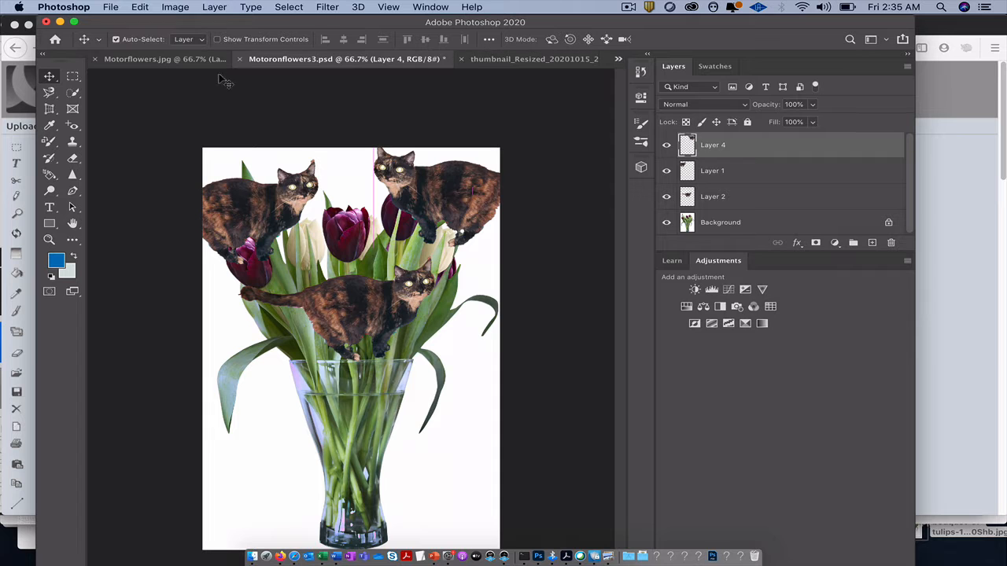
# Step: In thumbnail_Resized_20201015_234746.jpg, activate the Quick Selection tool and copy the selected cat
pyautogui.click(503, 61)
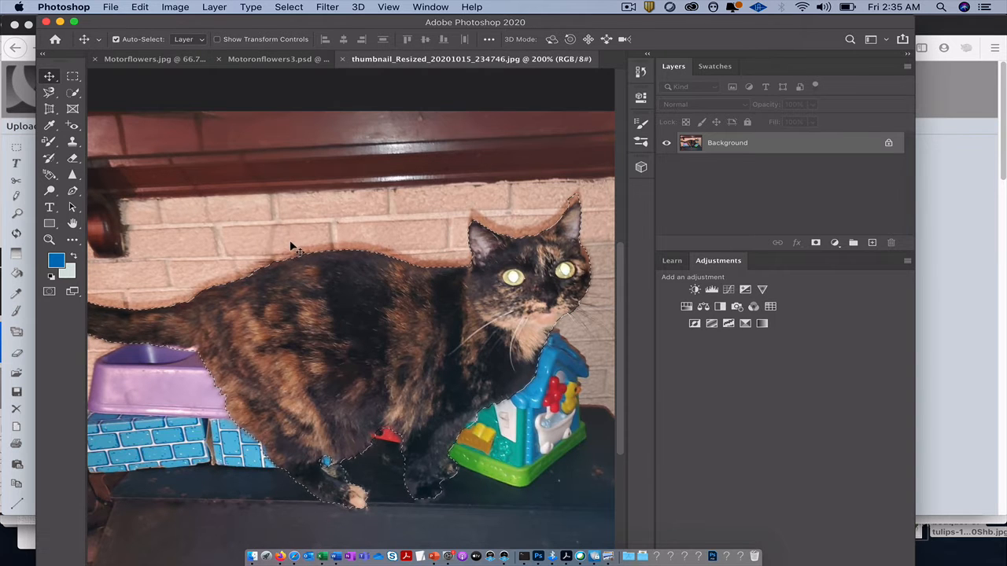
pyautogui.click(324, 7)
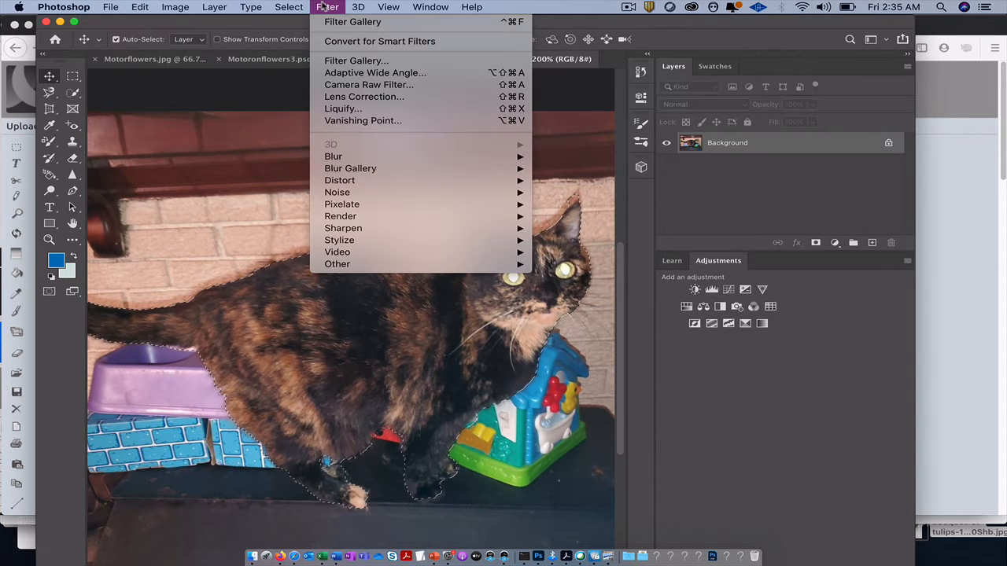
pyautogui.moveTo(289, 7)
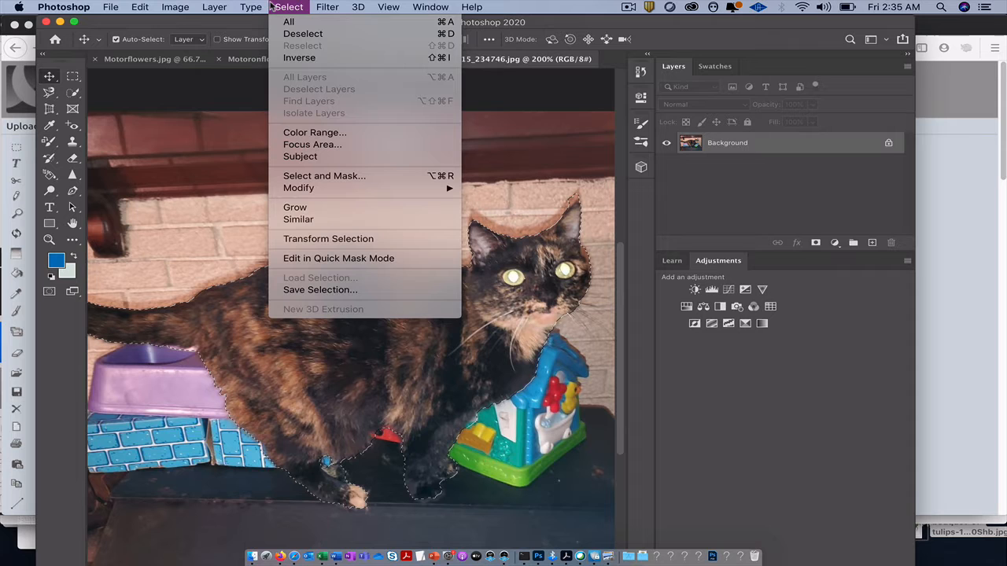
pyautogui.click(302, 157)
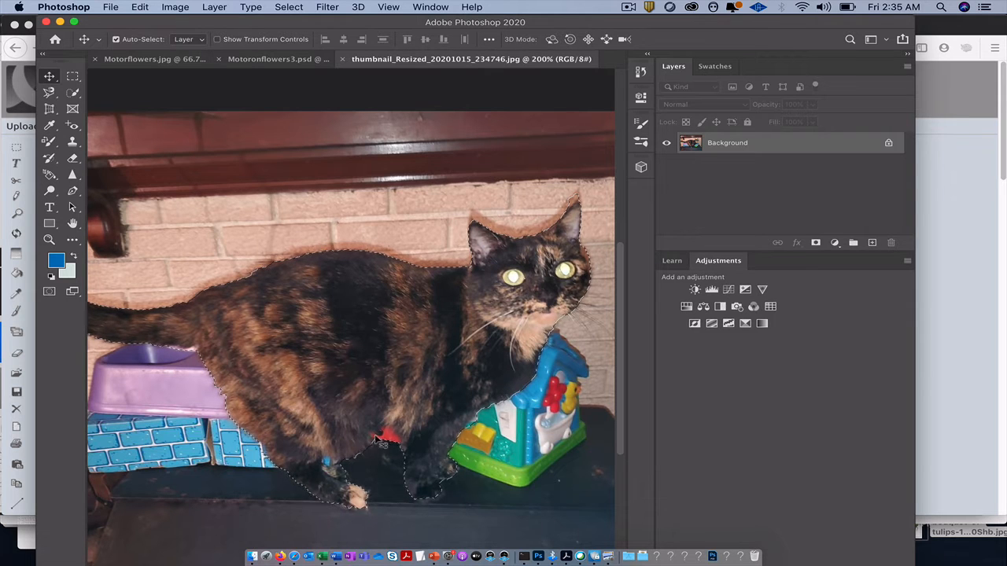
pyautogui.click(71, 95)
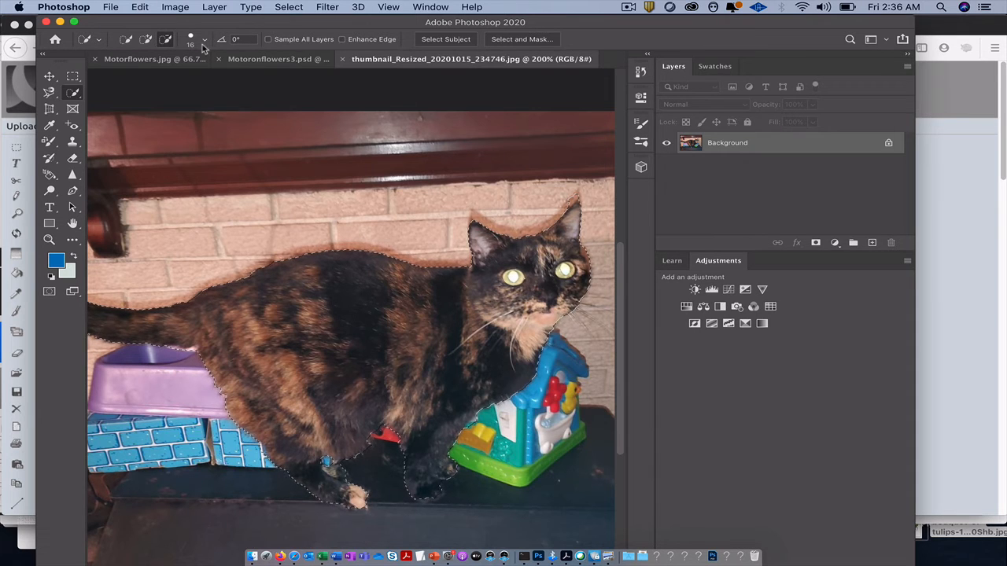
pyautogui.click(139, 6)
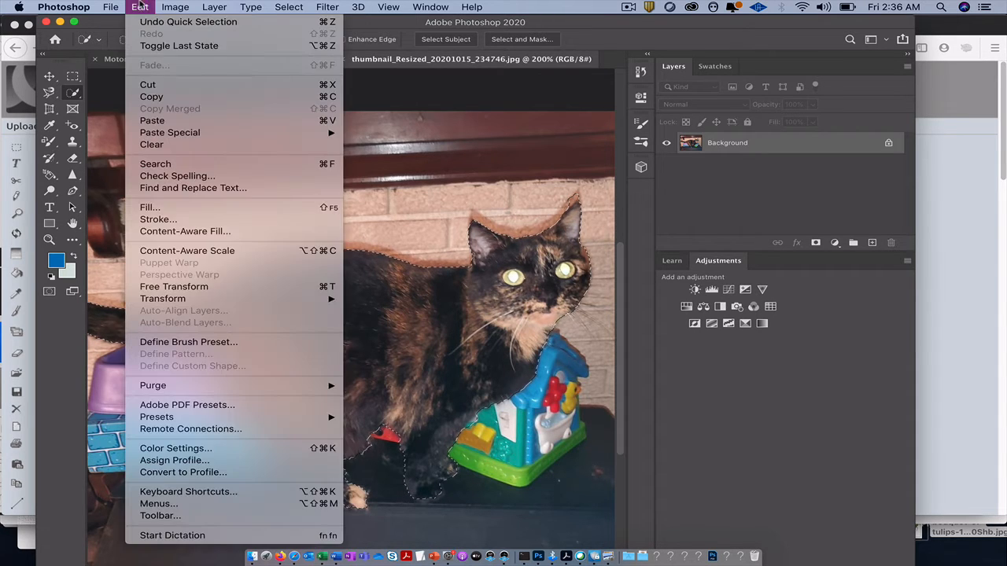
pyautogui.click(150, 96)
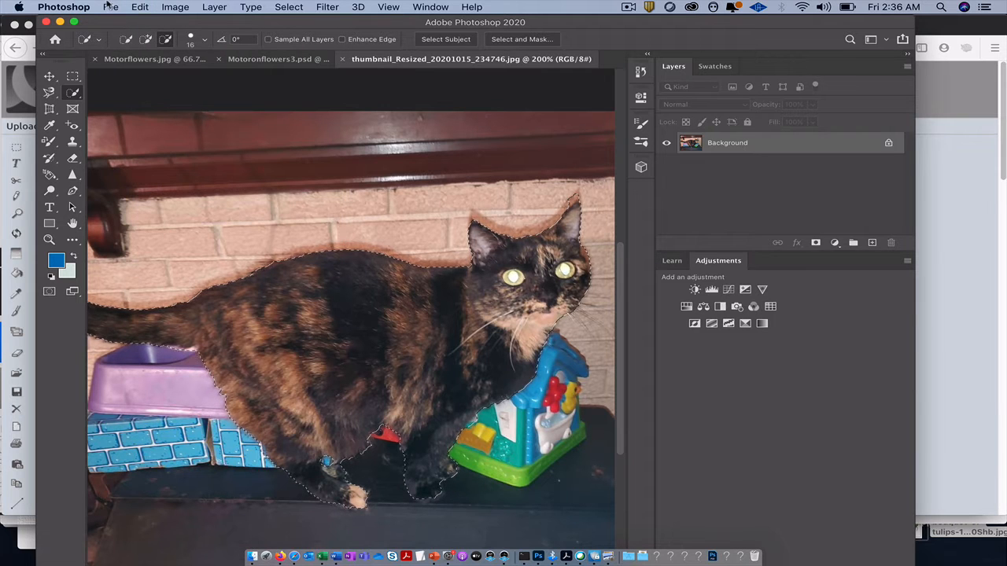
pyautogui.click(111, 7)
pyautogui.moveTo(196, 70)
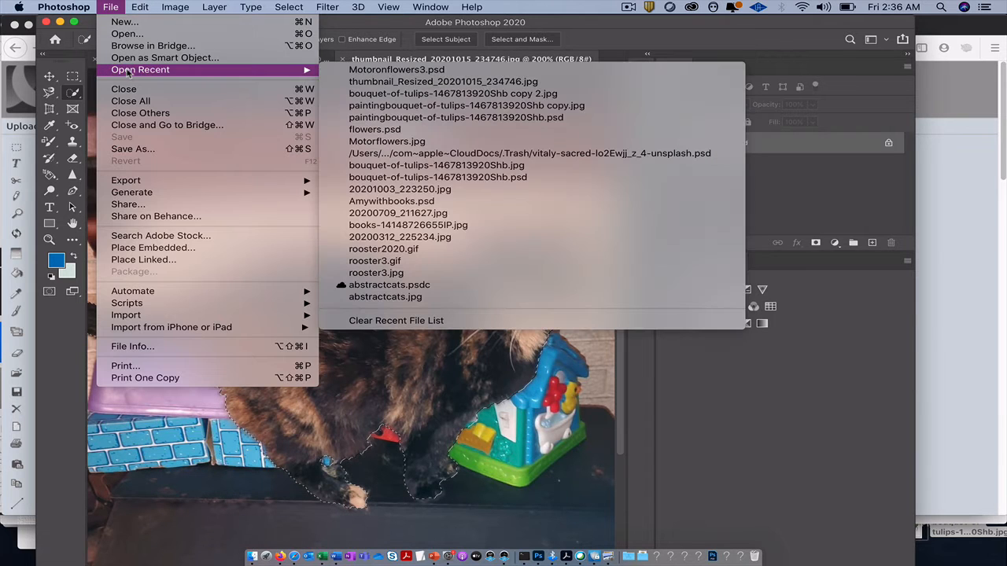
pyautogui.click(381, 94)
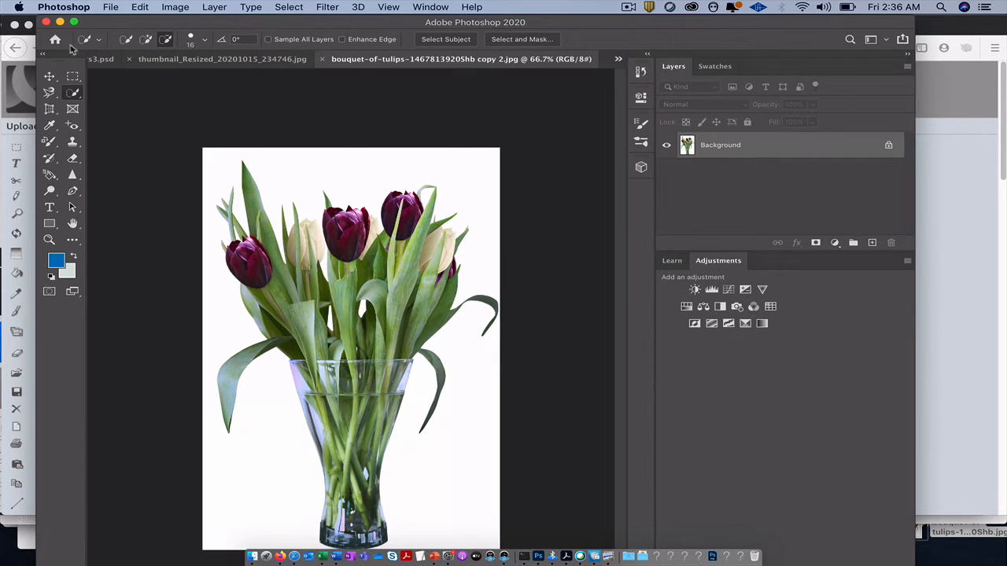
# Step: Paste the copied cat into the bouquet image and move it up onto the stems just above the vase rim
pyautogui.click(50, 76)
pyautogui.click(140, 7)
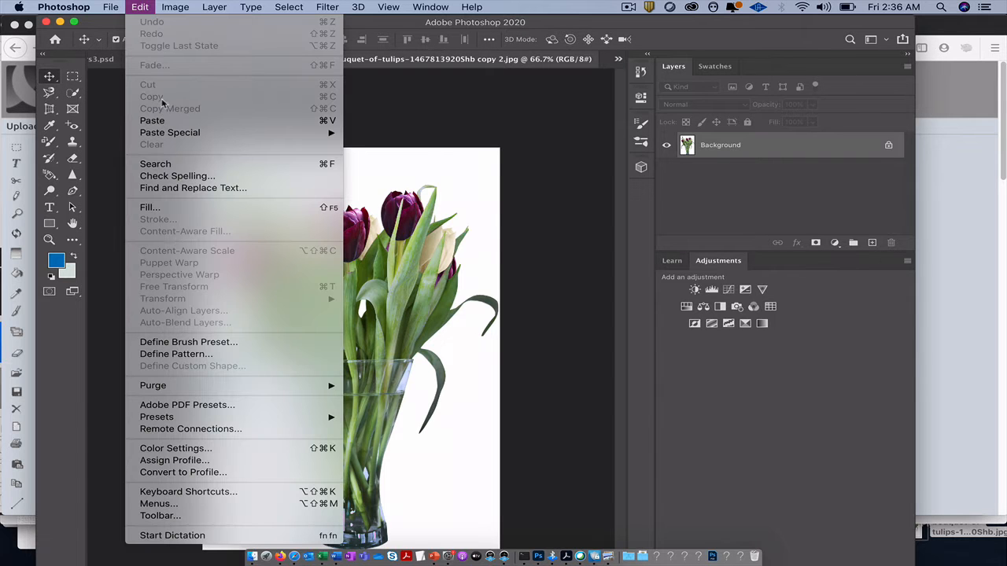
pyautogui.click(164, 122)
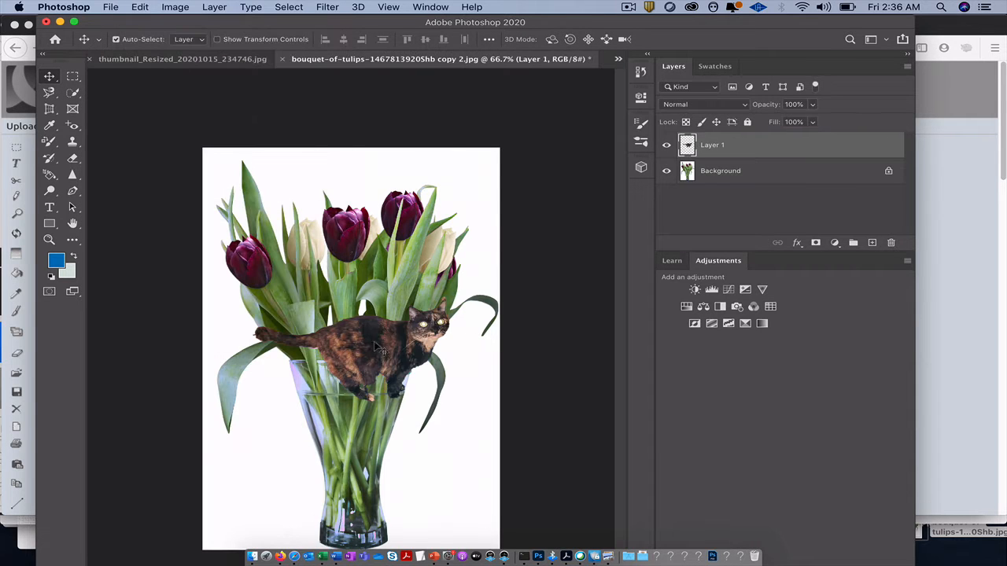
pyautogui.moveTo(378, 350); pyautogui.dragTo(350, 315)
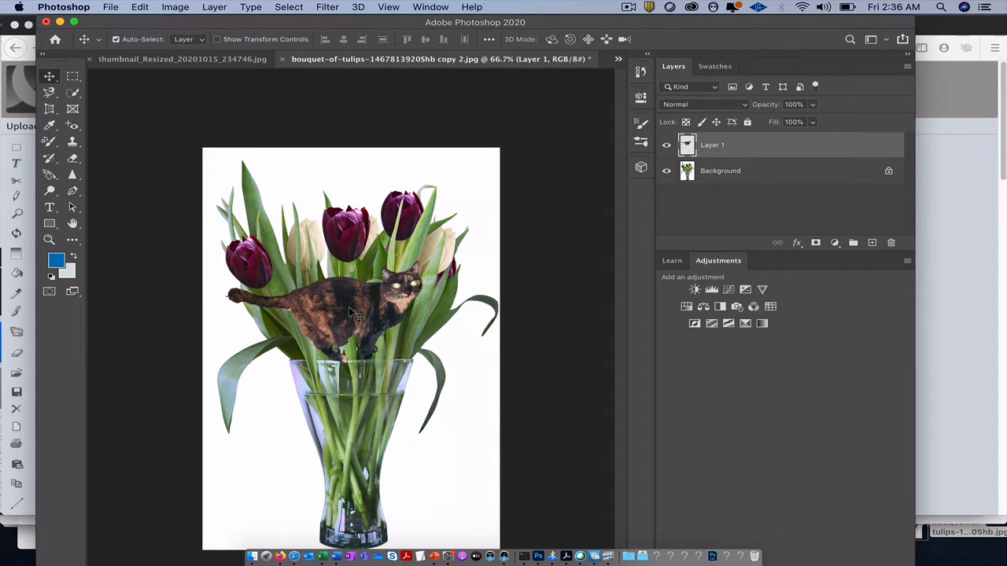
# Step: Free-transform the pasted cat to about 75% scale and -19.5° rotation, placing it at the image's left edge below the tulip
pyautogui.click(135, 7)
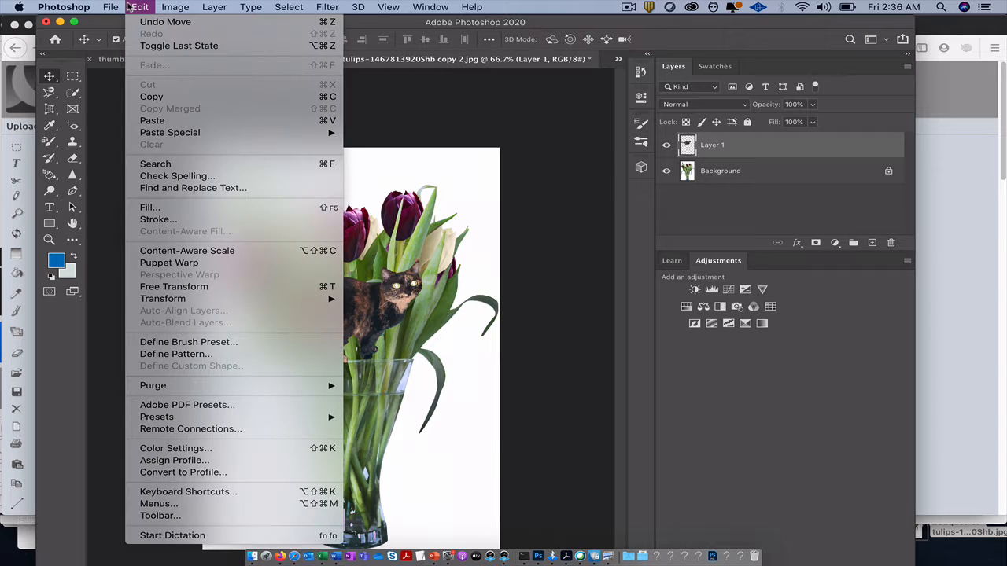
pyautogui.click(171, 286)
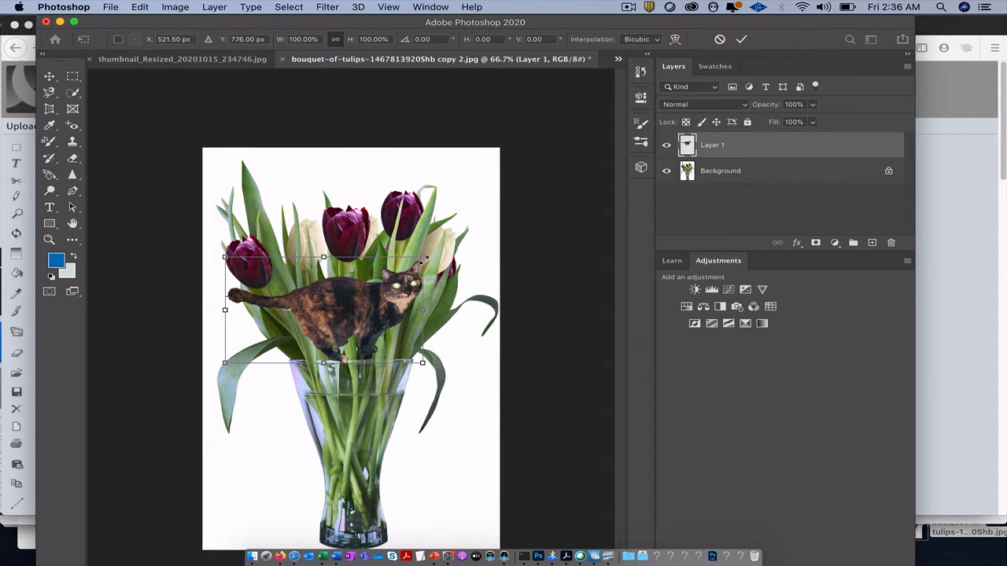
pyautogui.moveTo(423, 259); pyautogui.dragTo(385, 279)
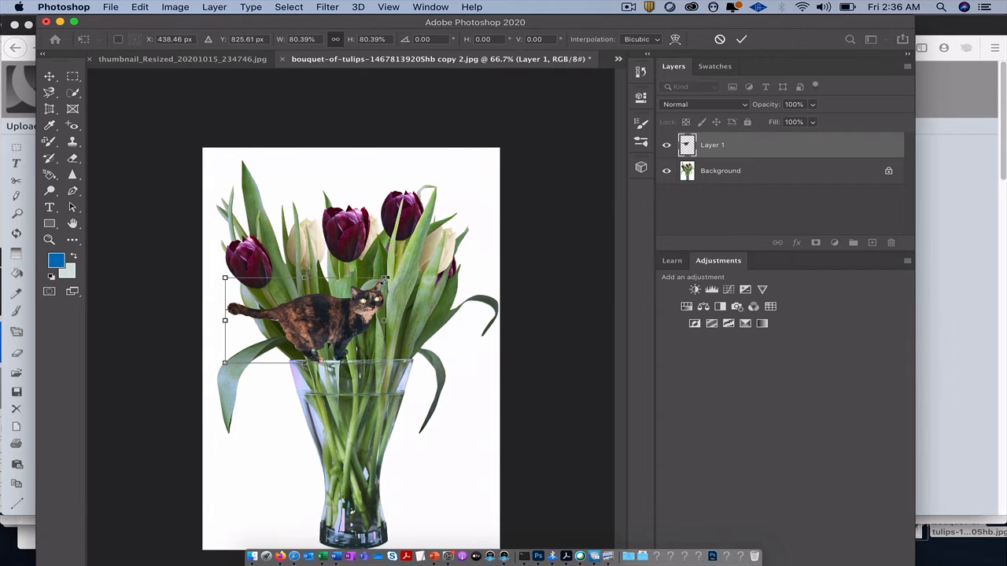
pyautogui.moveTo(348, 318); pyautogui.dragTo(271, 323)
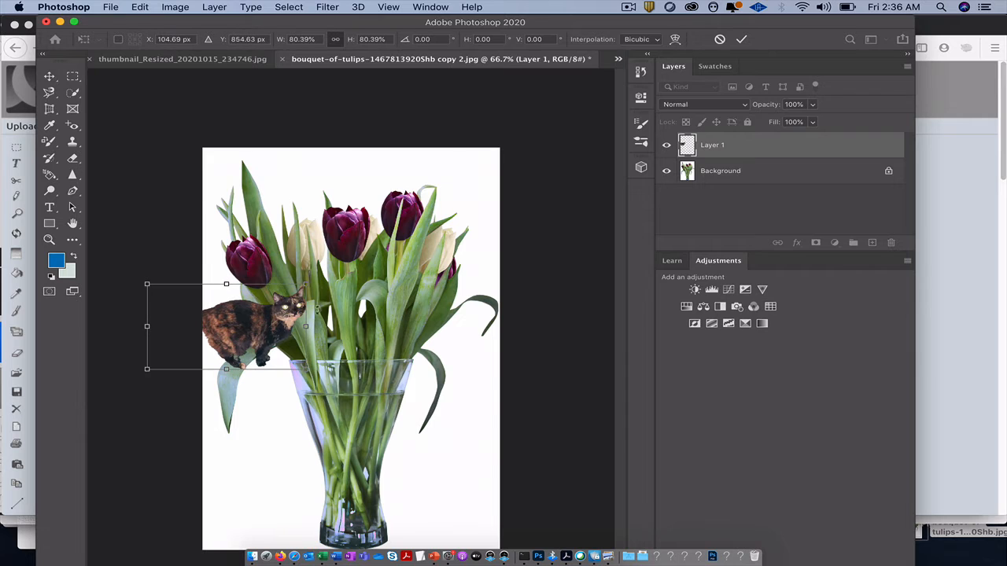
pyautogui.moveTo(306, 284); pyautogui.dragTo(277, 258)
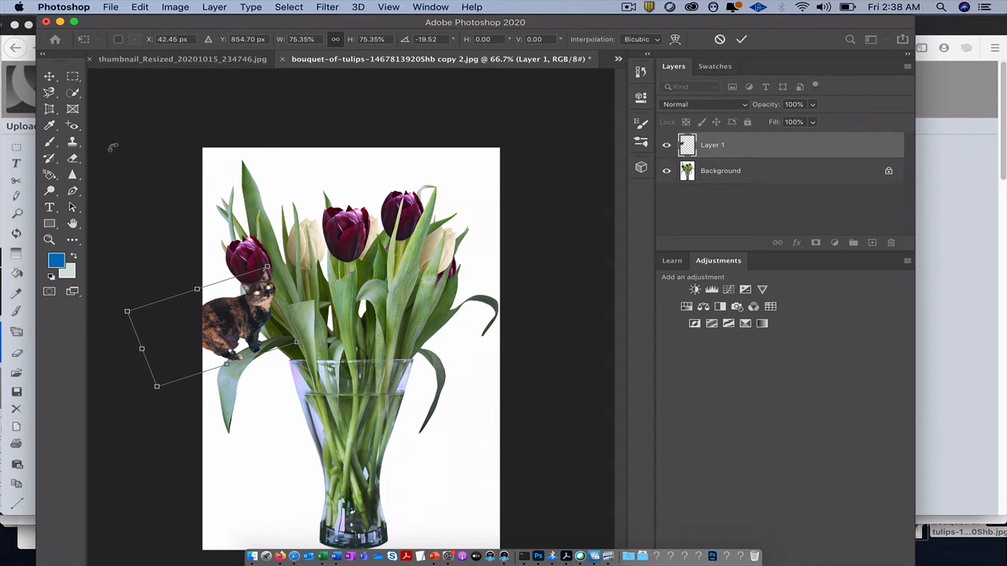
pyautogui.click(49, 77)
pyautogui.click(294, 174)
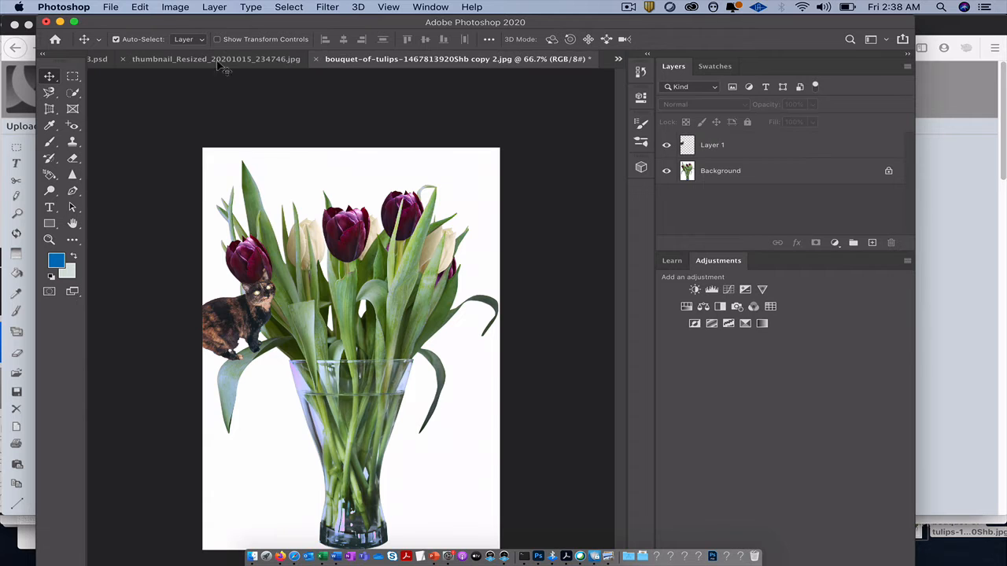
# Step: Paste a second copy of the cat and move it over the stems above the vase
pyautogui.click(142, 7)
pyautogui.click(179, 120)
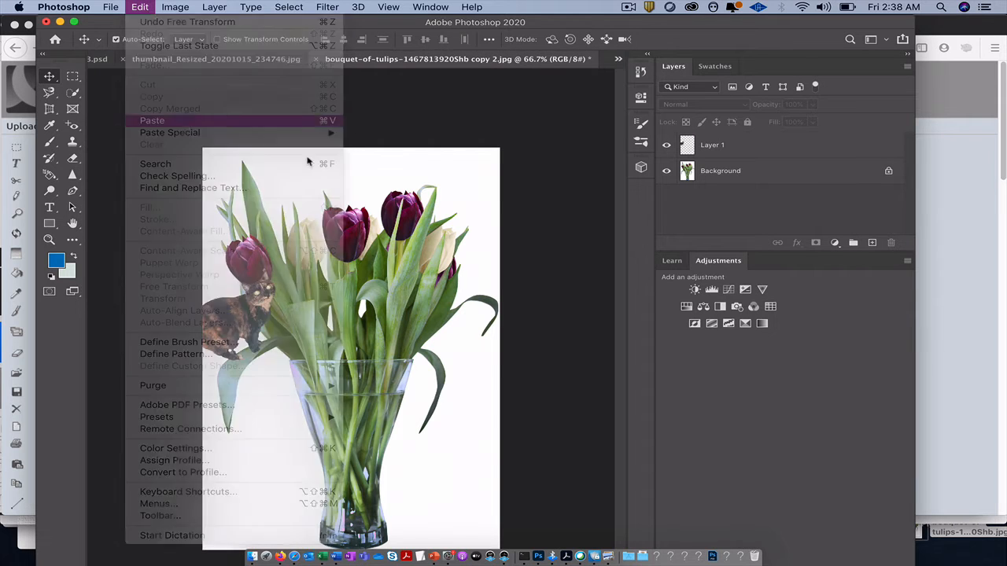
pyautogui.moveTo(406, 330); pyautogui.dragTo(390, 280)
# Step: Flip the second cat horizontally and move it to the bouquet's right side, facing the first cat
pyautogui.click(154, 7)
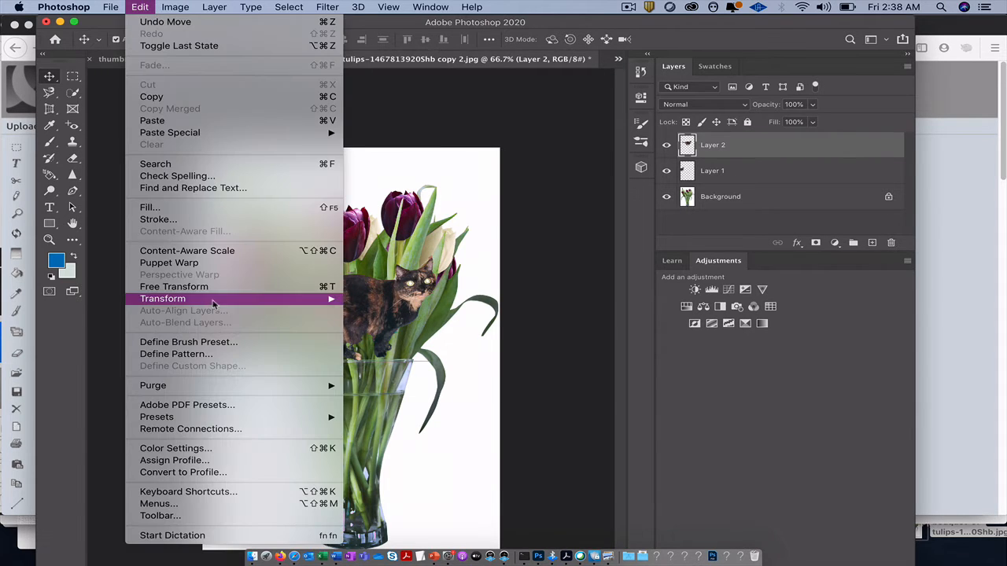
pyautogui.moveTo(315, 301)
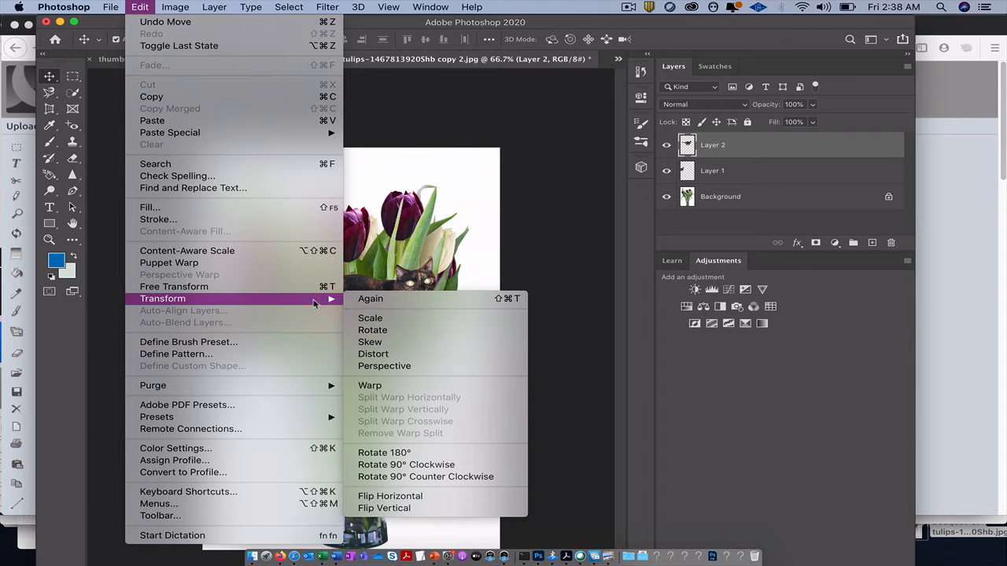
pyautogui.click(438, 496)
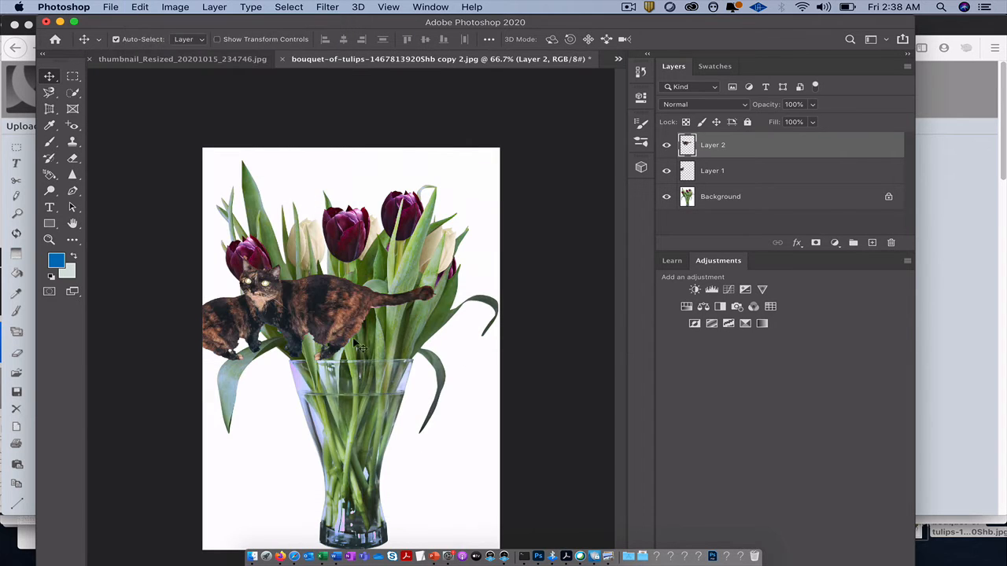
pyautogui.moveTo(339, 309); pyautogui.dragTo(409, 300)
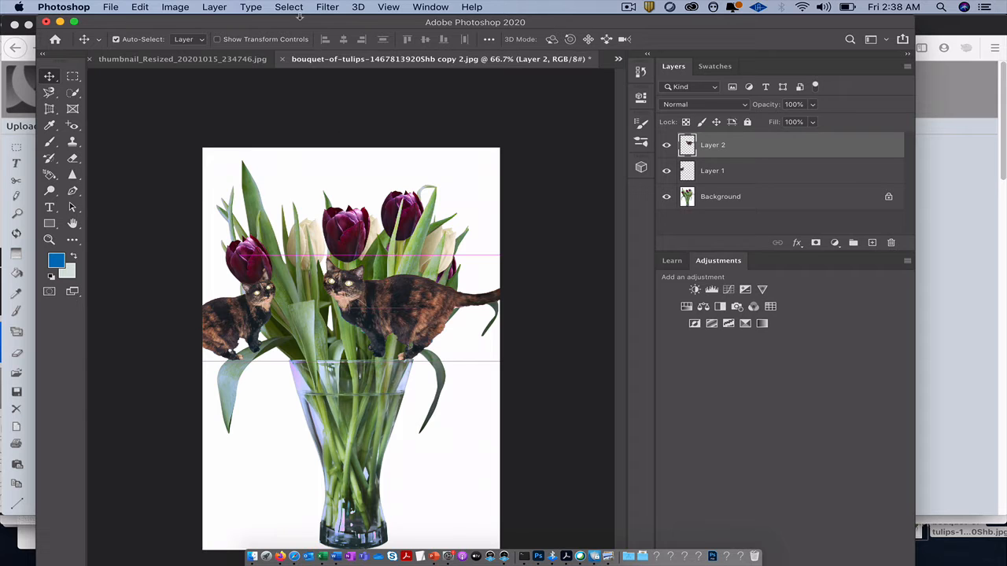
# Step: Save the composite on the computer's Desktop as a JPEG named Motoronflowers4, with quality 10 (Maximum) and the Baseline (Standard) format
pyautogui.click(116, 8)
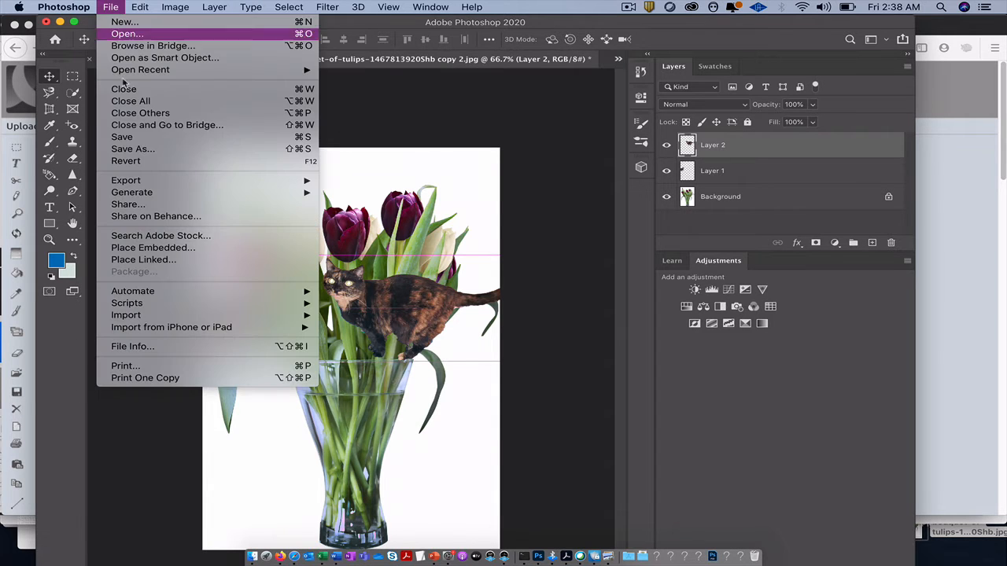
pyautogui.click(132, 137)
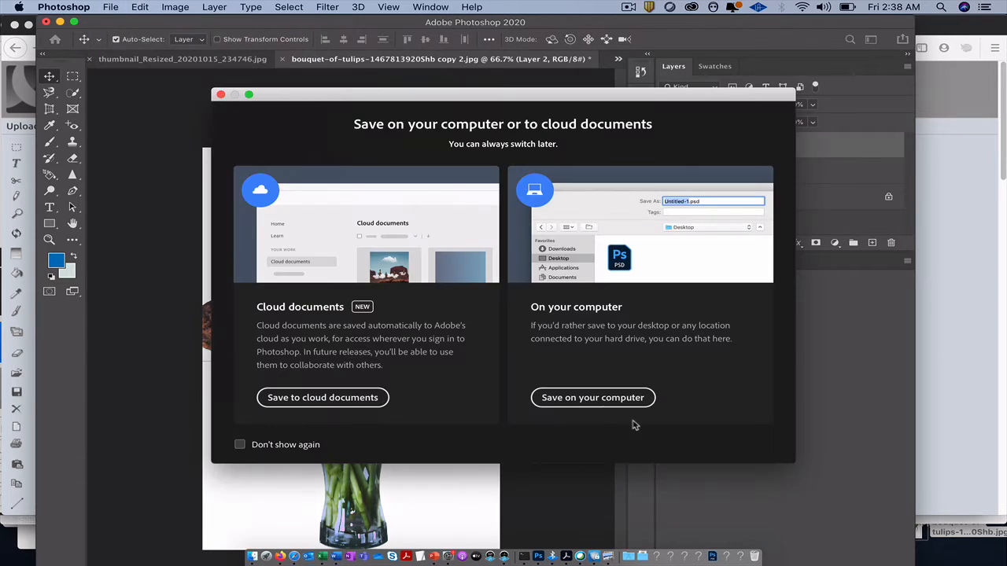
pyautogui.click(646, 399)
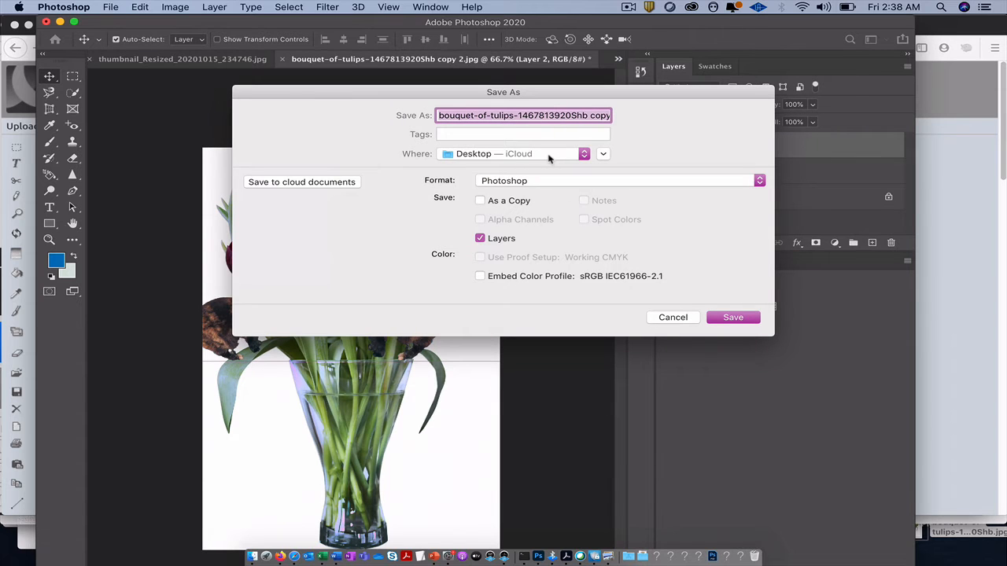
pyautogui.write('Motoronflowers4')
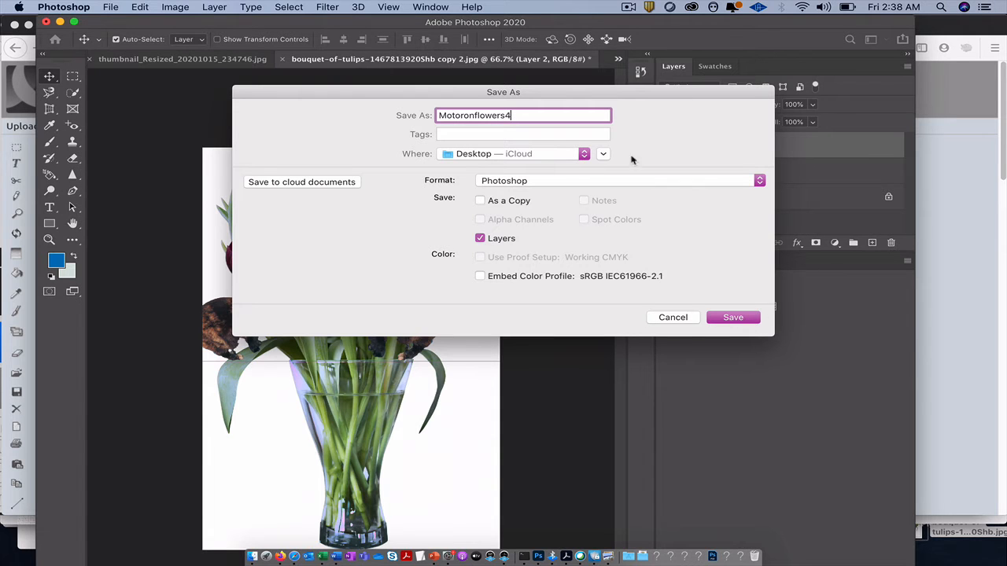
pyautogui.click(617, 189)
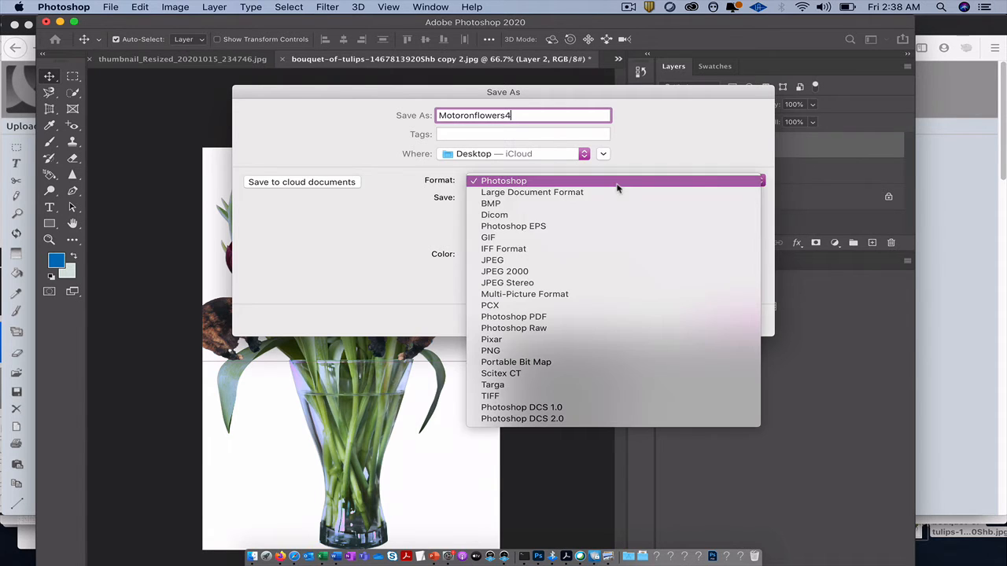
pyautogui.click(542, 260)
pyautogui.click(732, 318)
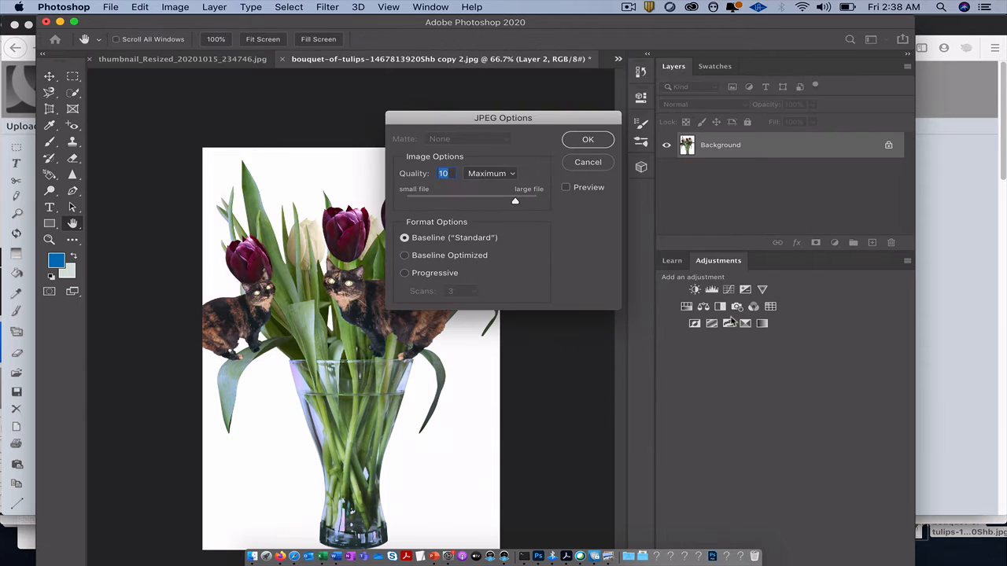
pyautogui.click(589, 140)
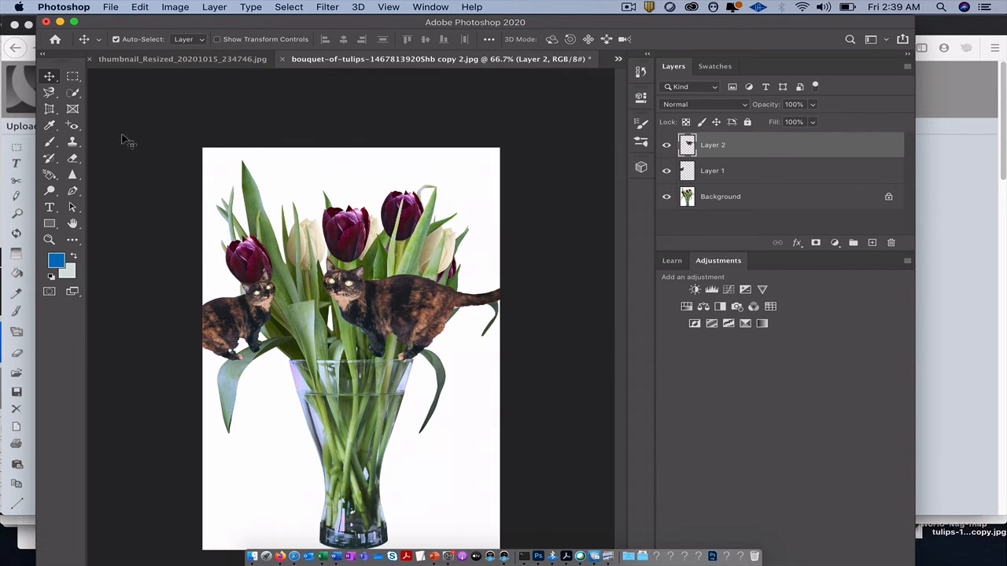
pyautogui.moveTo(181, 29); pyautogui.dragTo(232, 30)
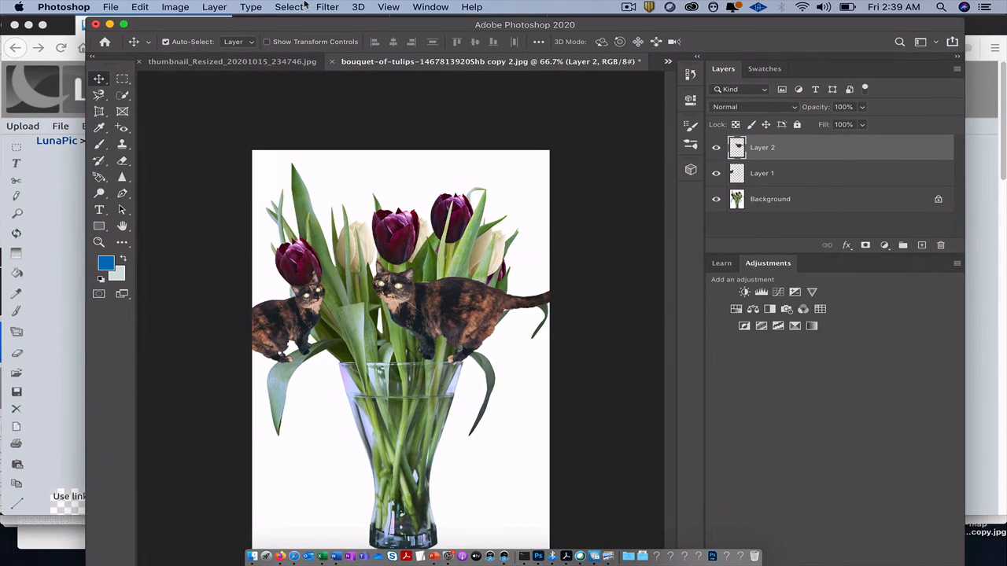
pyautogui.click(327, 7)
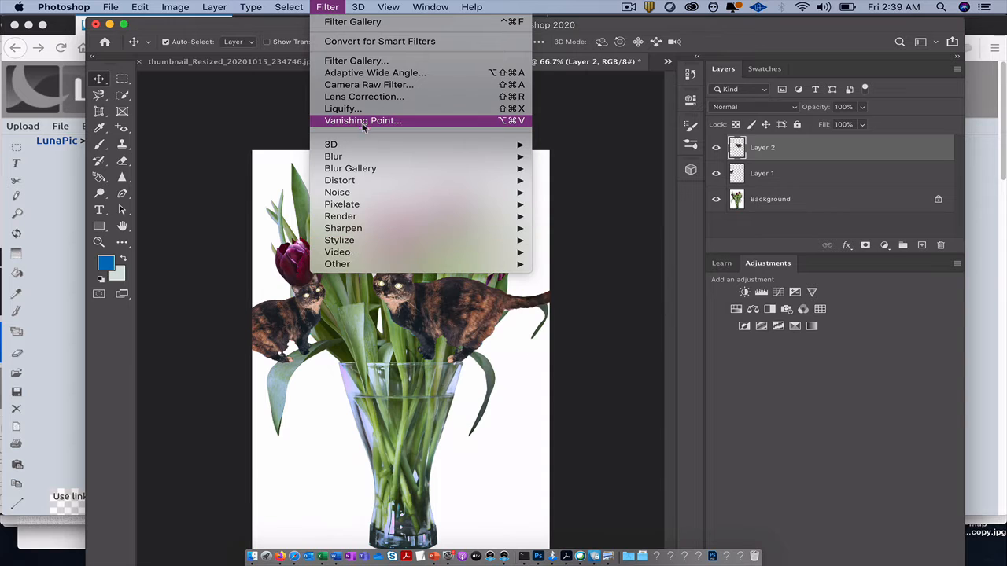
pyautogui.click(358, 62)
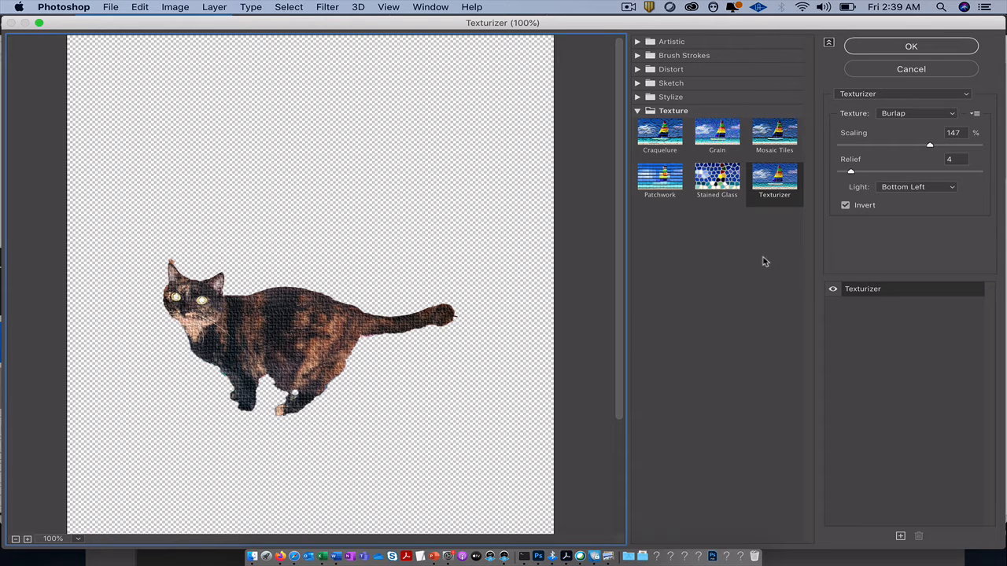
pyautogui.click(879, 72)
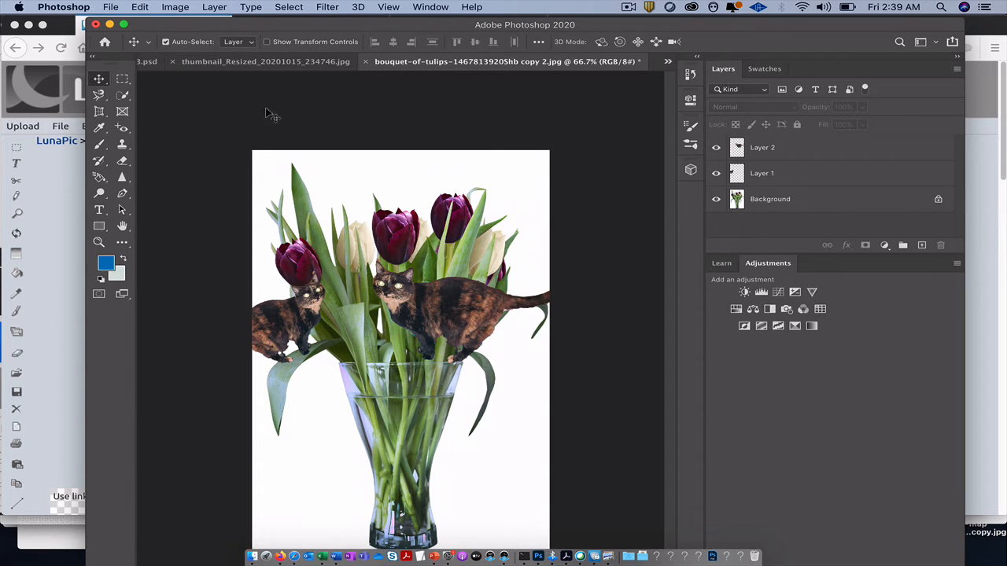
# Step: Search the Desktop for Motoronflowers and open the flattened Motoronflowers4.jpg
pyautogui.click(115, 6)
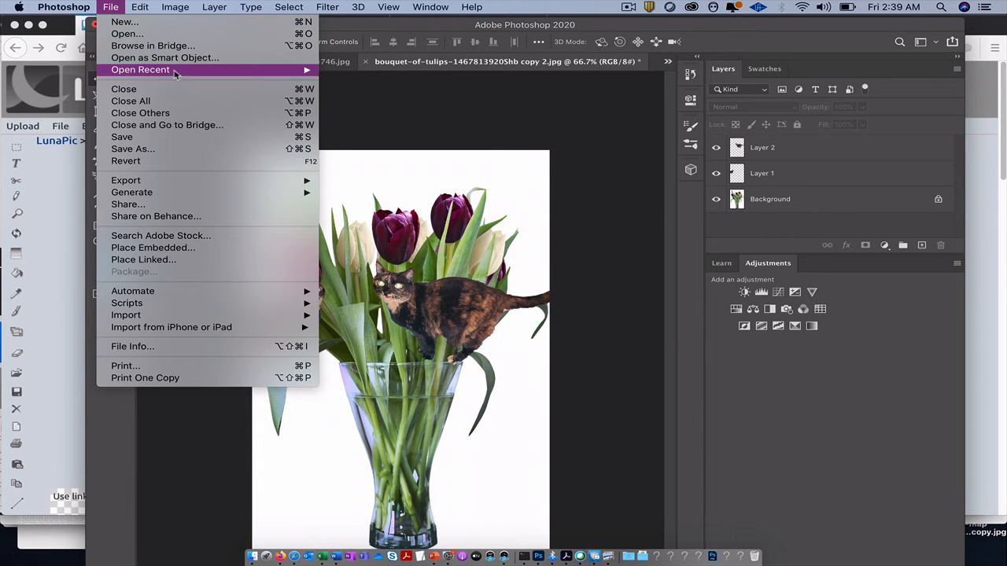
pyautogui.click(176, 36)
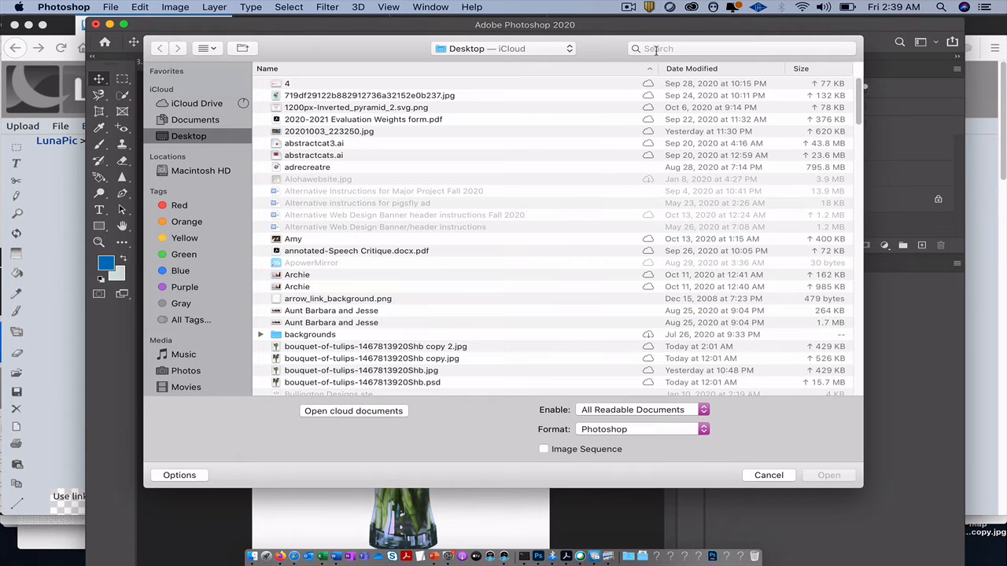
pyautogui.click(655, 49)
pyautogui.write('Motor4')
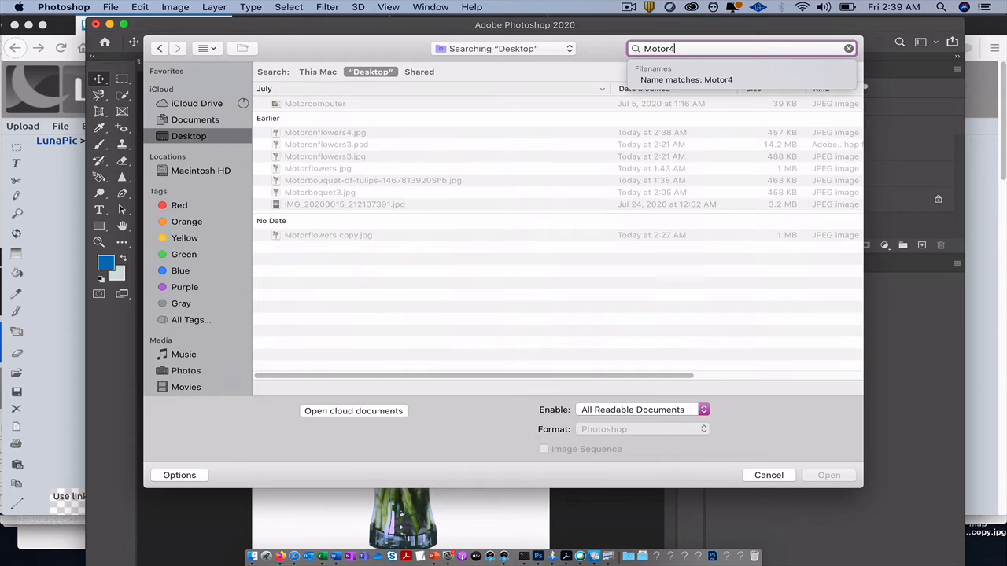
pyautogui.press('BackSpace')
pyautogui.write('onflowers')
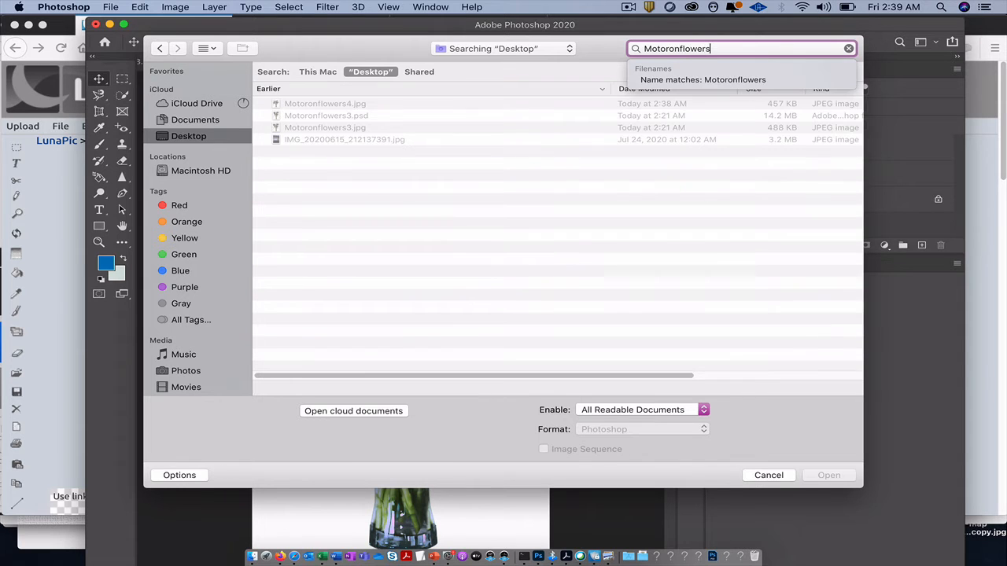
pyautogui.click(425, 104)
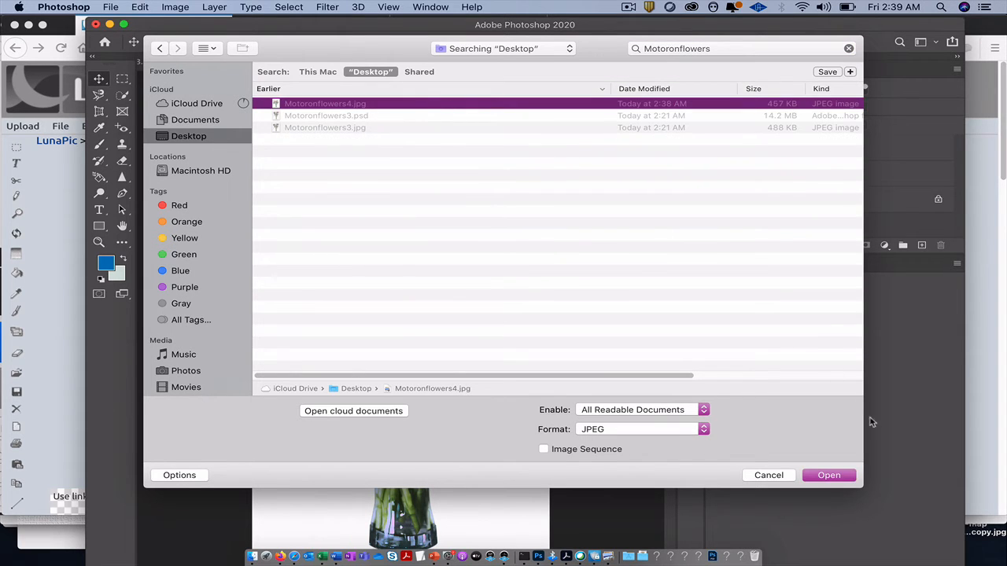
pyautogui.click(831, 475)
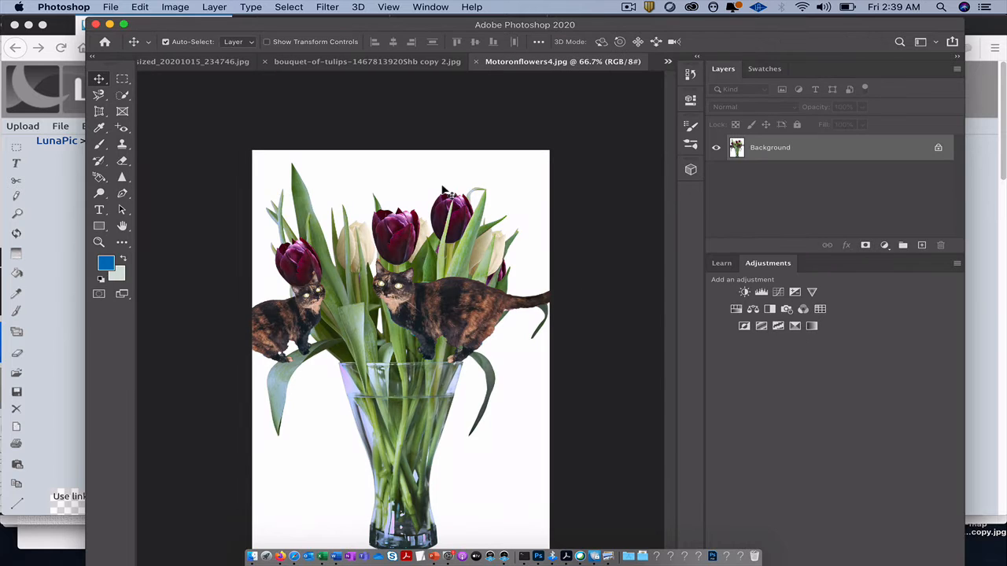
# Step: Apply the Filter Gallery's Texturizer to the flattened image with the Burlap texture, 149% scaling, relief 4 and inverted light from Bottom Left
pyautogui.click(328, 7)
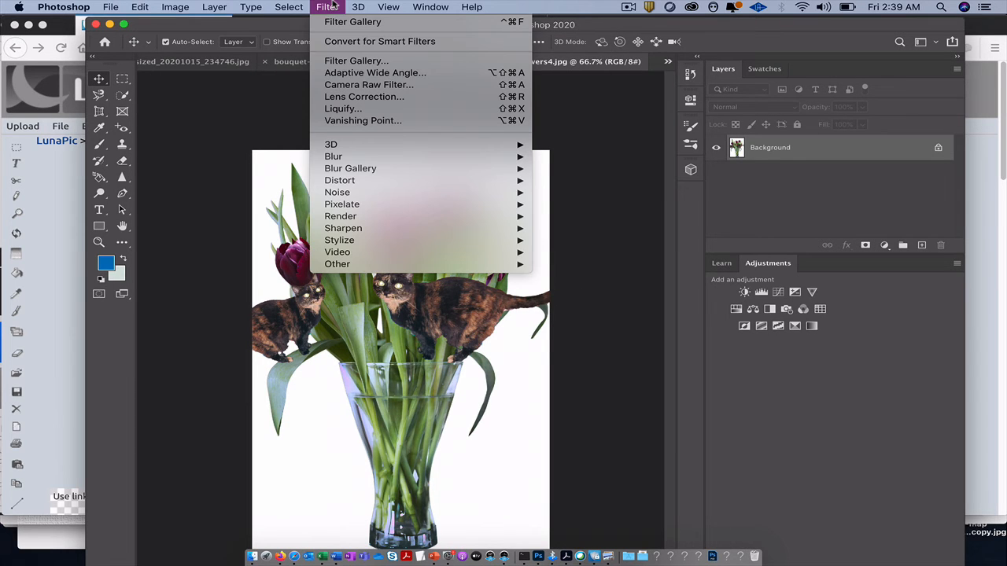
pyautogui.moveTo(408, 146)
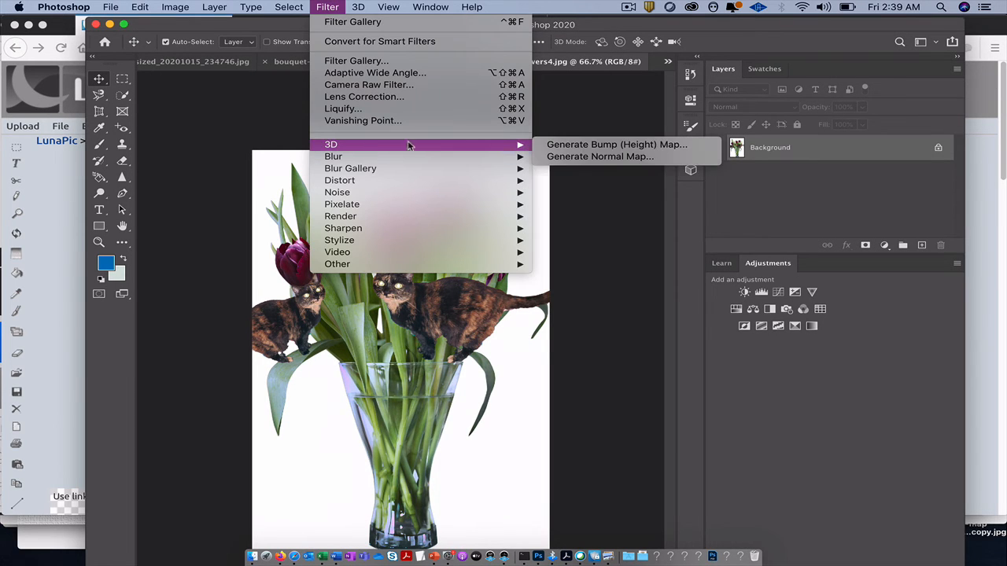
pyautogui.click(425, 63)
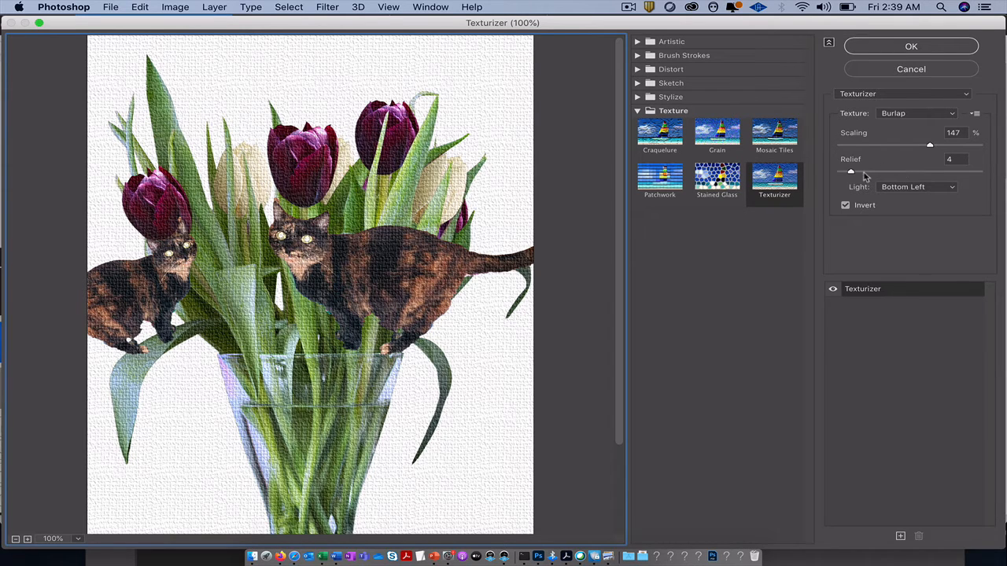
pyautogui.moveTo(853, 175)
pyautogui.mouseDown()
pyautogui.moveTo(889, 178)
pyautogui.moveTo(852, 178)
pyautogui.mouseUp()
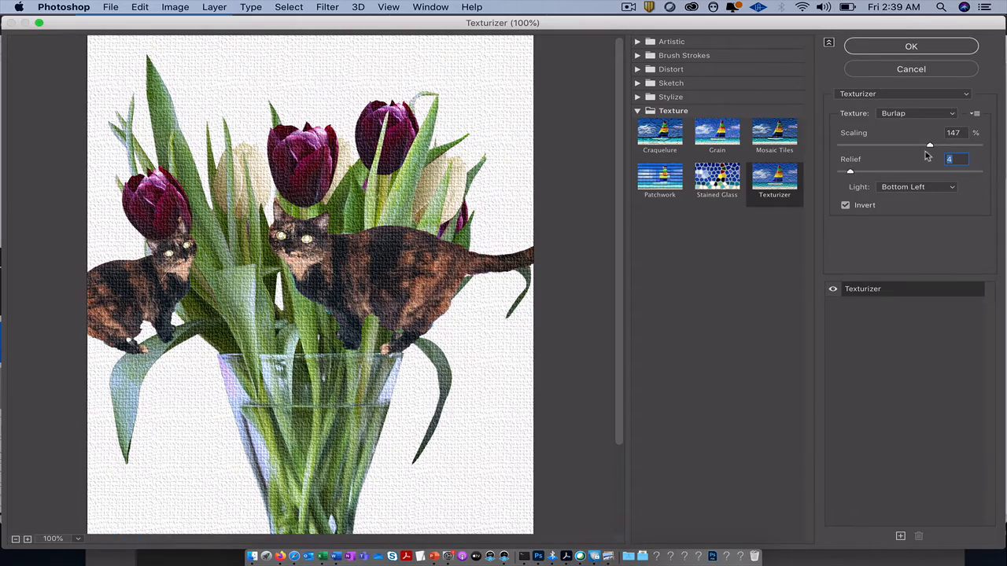
pyautogui.moveTo(928, 148); pyautogui.dragTo(929, 148)
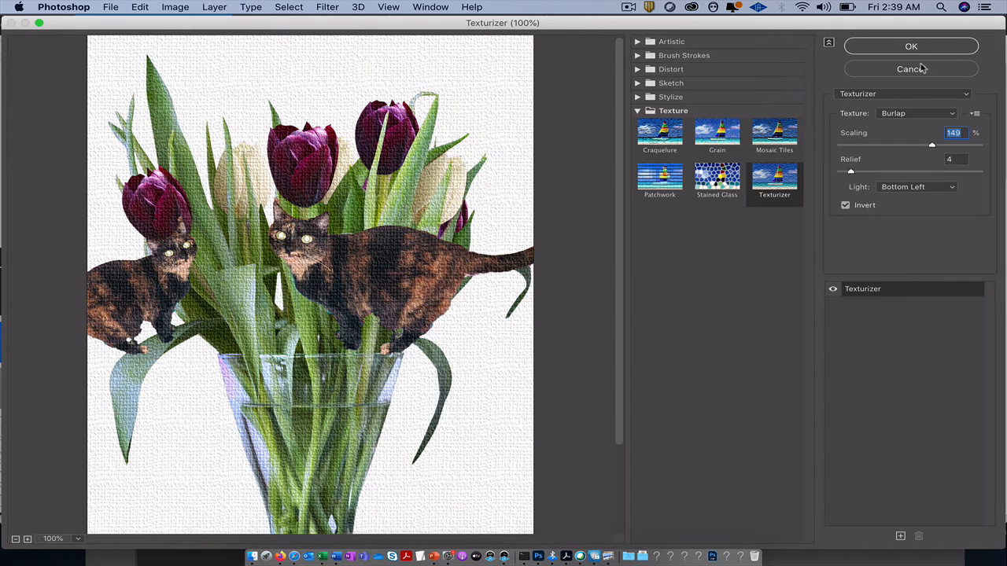
pyautogui.click(902, 94)
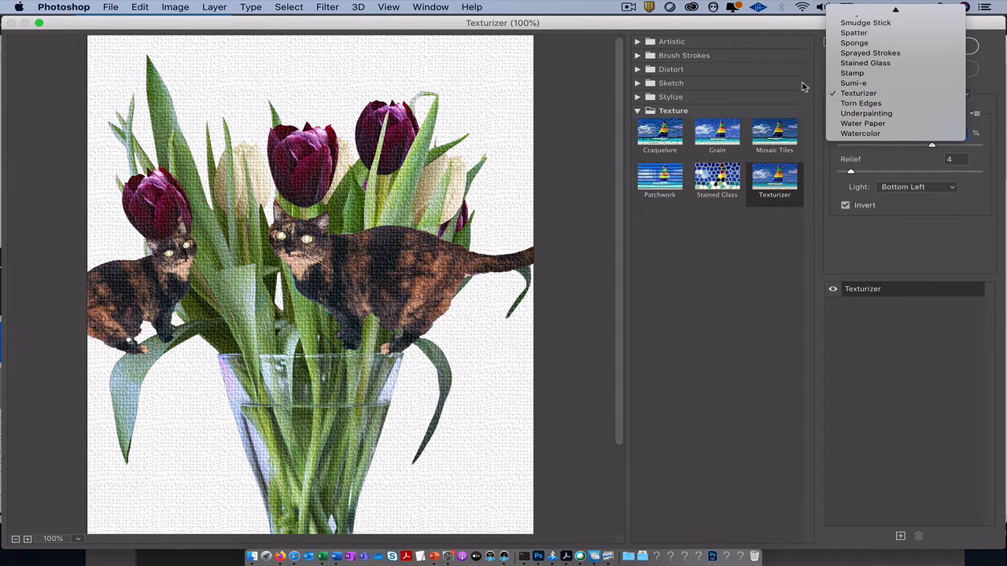
pyautogui.click(991, 91)
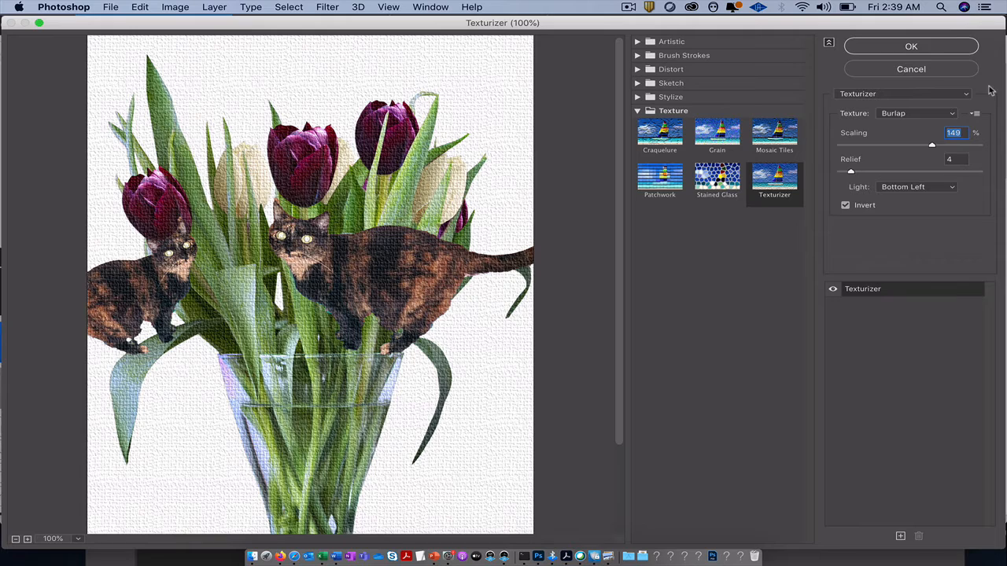
pyautogui.click(911, 47)
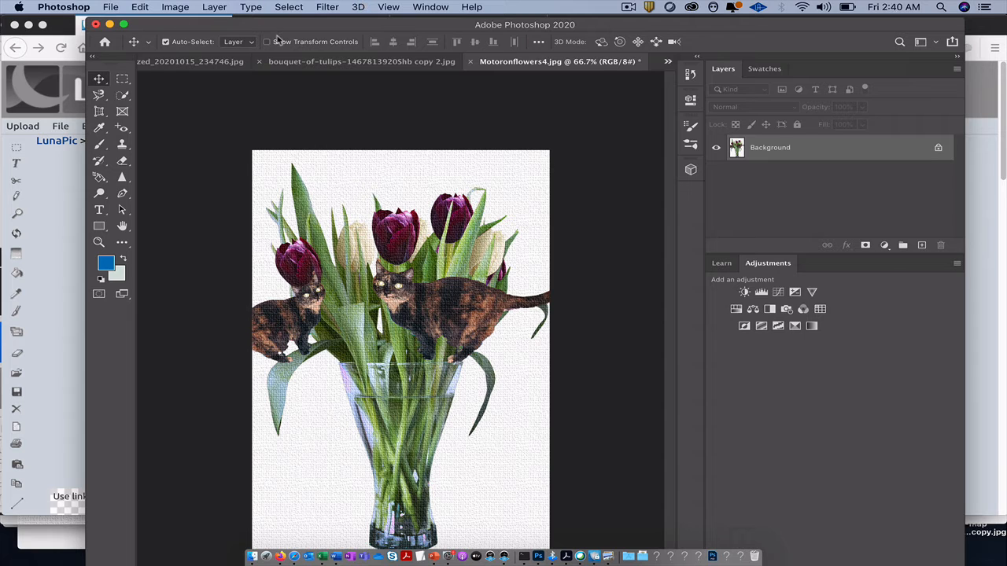
# Step: Switch to LunaPic in Firefox and open the Watermark Tool for the image in the first browser tab
pyautogui.moveTo(210, 27); pyautogui.dragTo(292, 70)
pyautogui.click(112, 229)
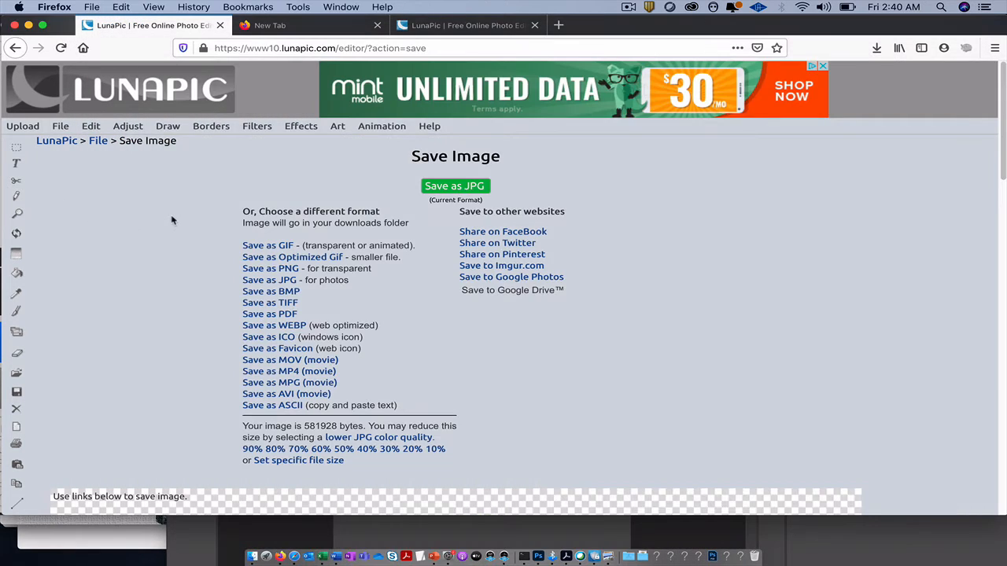
pyautogui.click(439, 30)
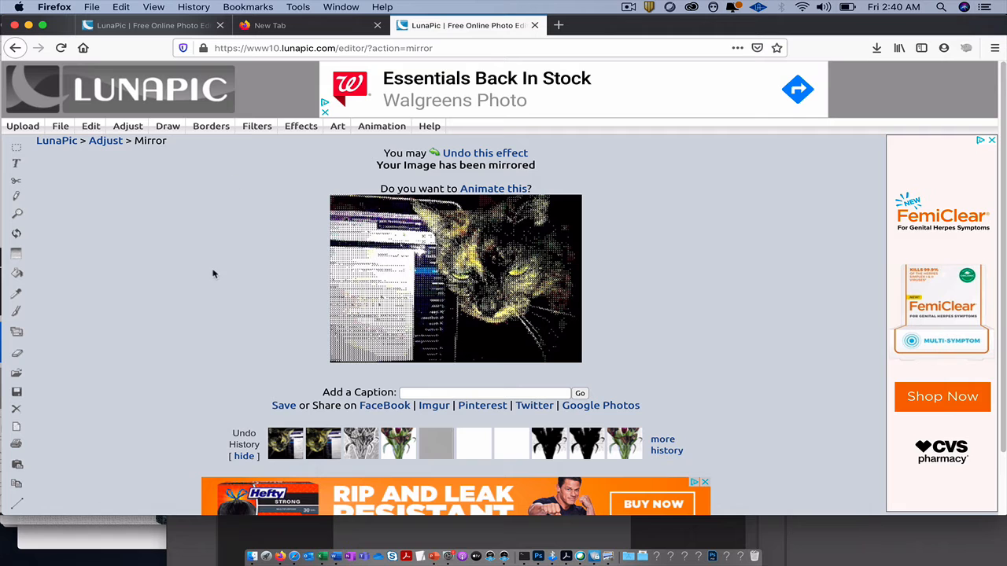
pyautogui.click(181, 29)
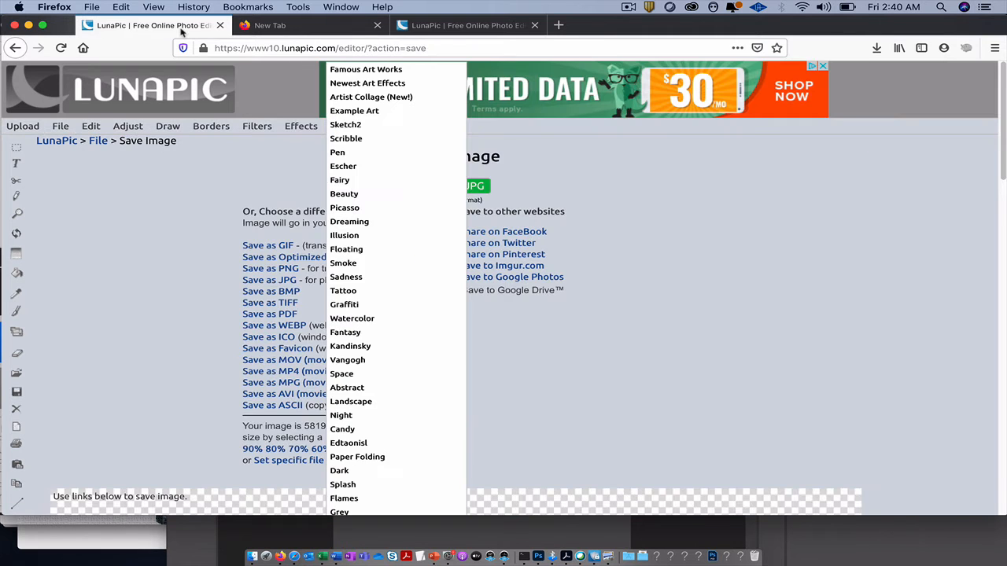
pyautogui.moveTo(169, 127)
pyautogui.click(209, 211)
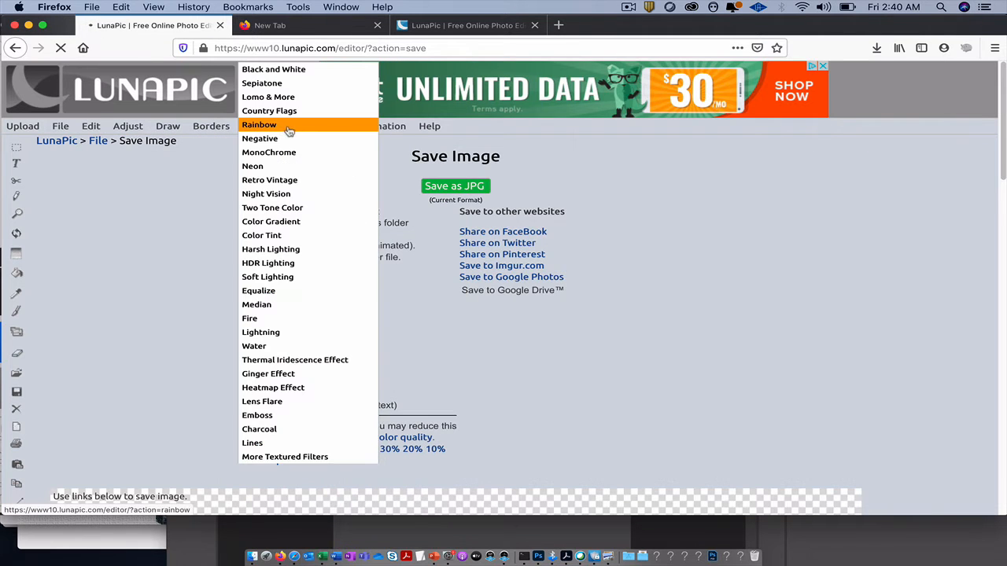
pyautogui.moveTo(301, 127)
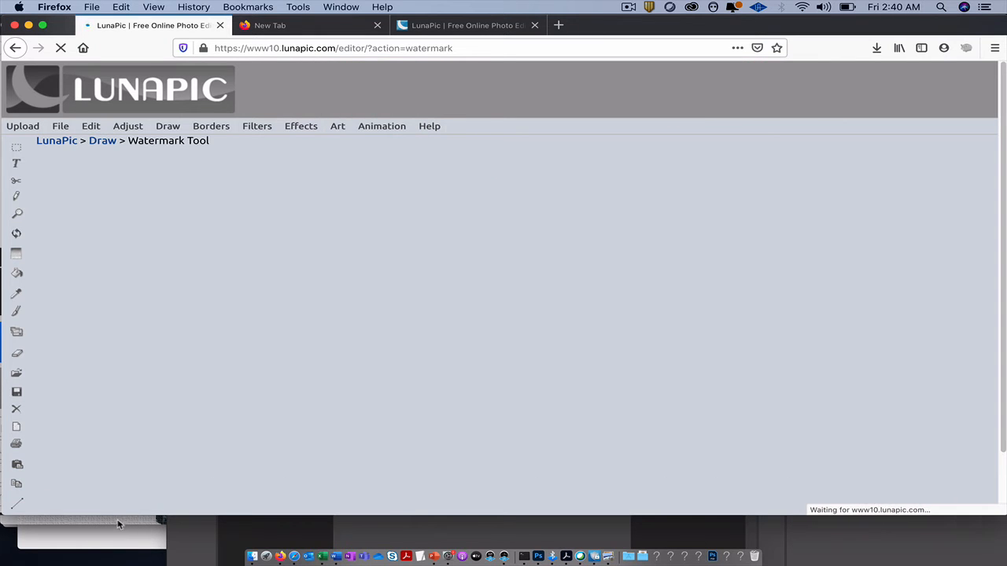
# Step: Examine Motorflowers copy.jpg and the sketch version imageedit_29_8049002064.jpg in Preview, moving overlapping windows aside, and return to LunaPic
pyautogui.click(117, 519)
pyautogui.moveTo(99, 24); pyautogui.dragTo(471, 103)
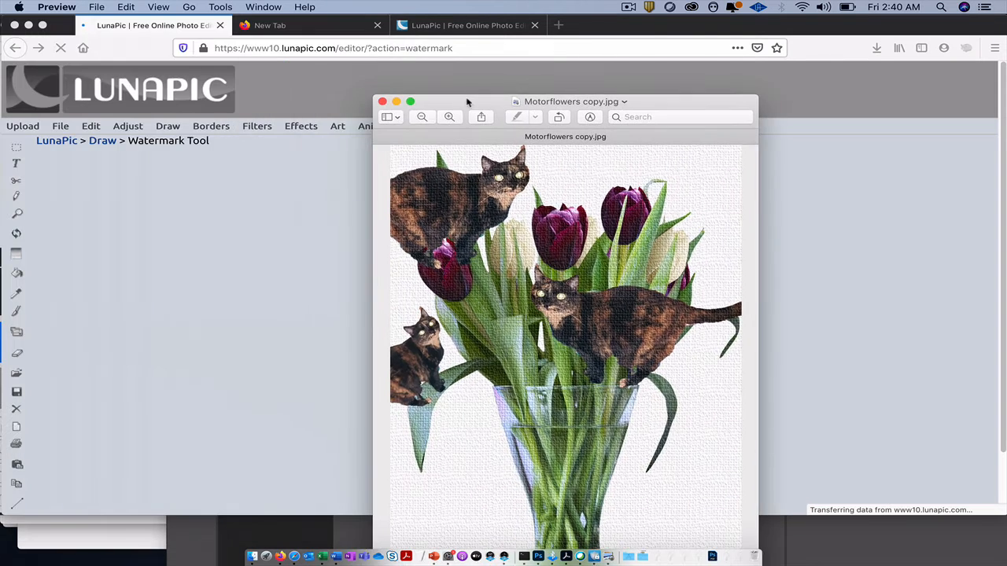
pyautogui.moveTo(59, 30); pyautogui.dragTo(355, 61)
pyautogui.click(73, 156)
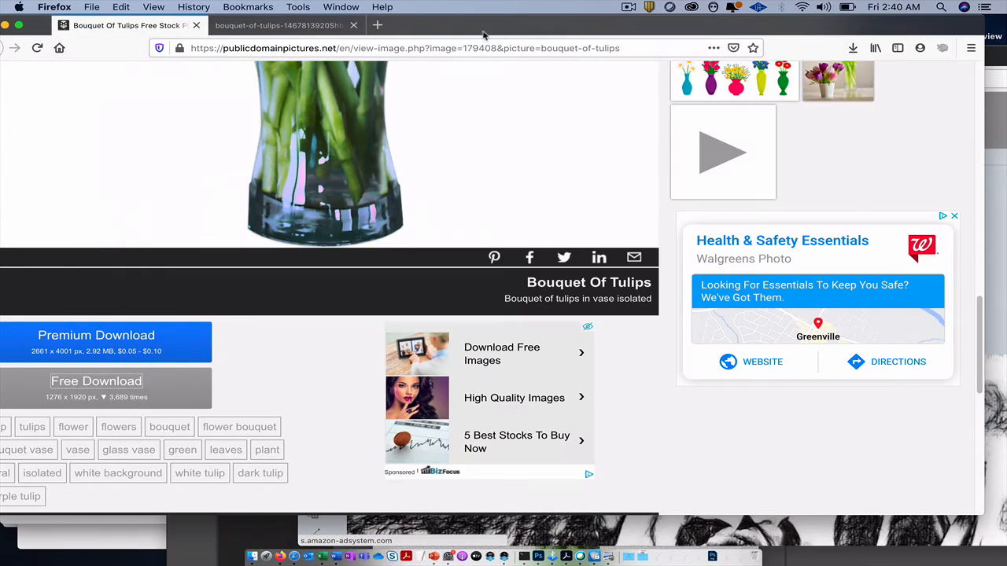
pyautogui.moveTo(450, 33); pyautogui.dragTo(915, 186)
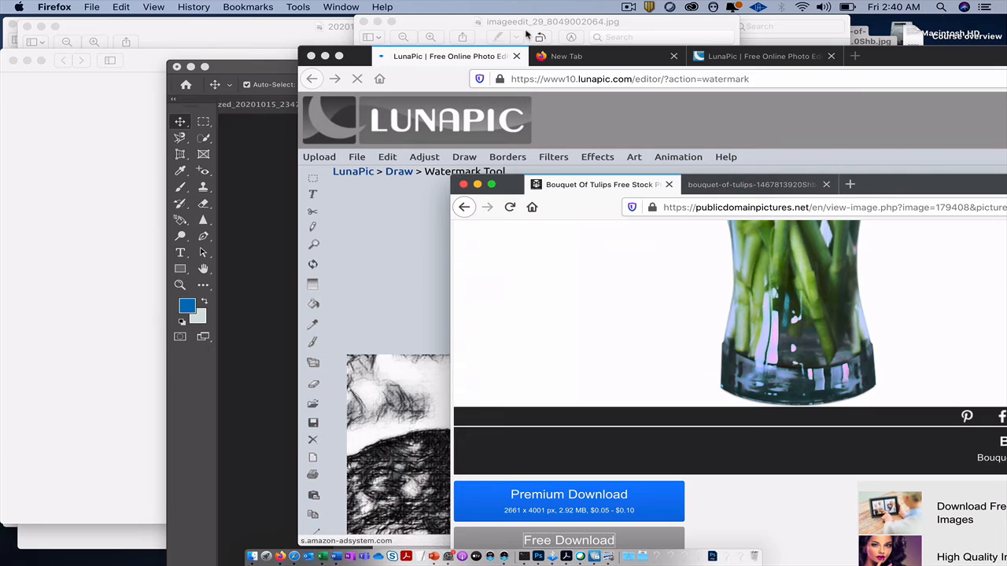
pyautogui.click(442, 23)
pyautogui.moveTo(443, 22); pyautogui.dragTo(99, 23)
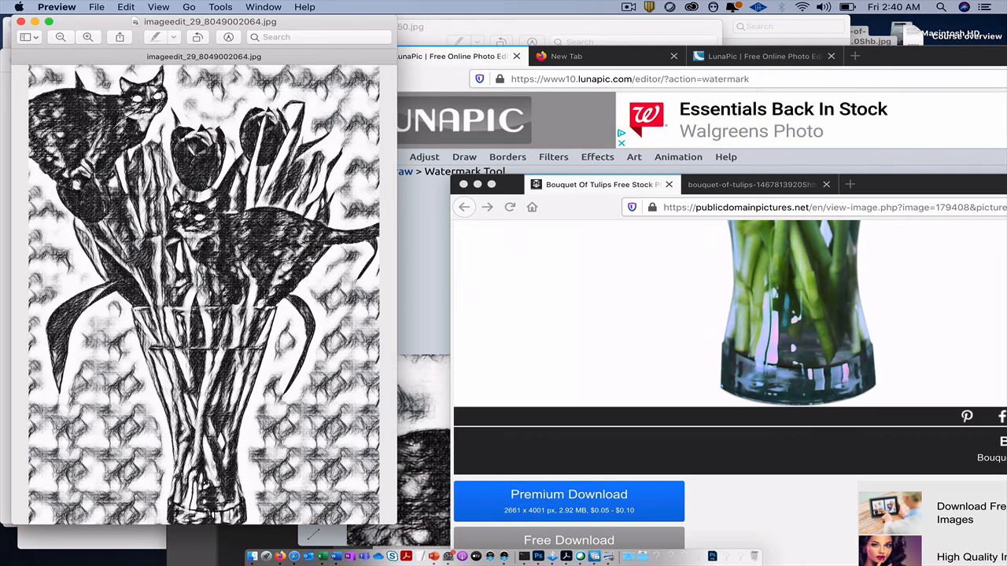
pyautogui.click(426, 236)
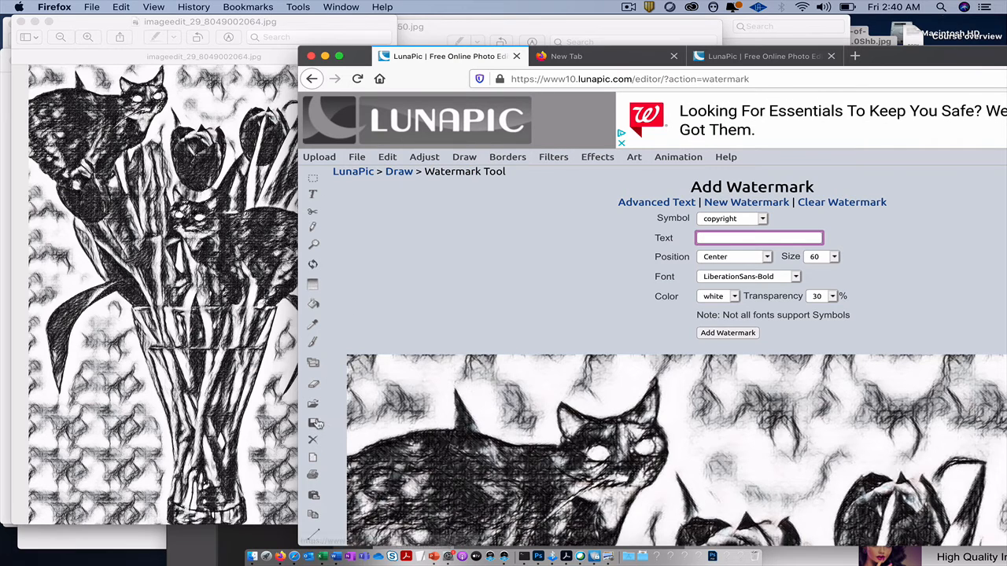
# Step: Apply the Scribble art effect to the sketch-style cat and tulip image and look over the whole picture
pyautogui.moveTo(361, 61); pyautogui.dragTo(72, 33)
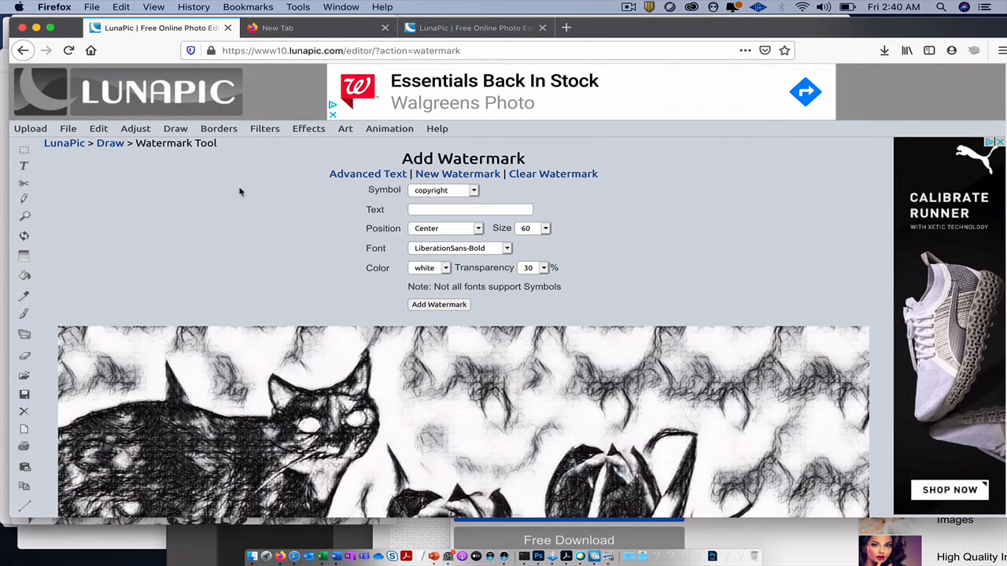
pyautogui.moveTo(345, 132)
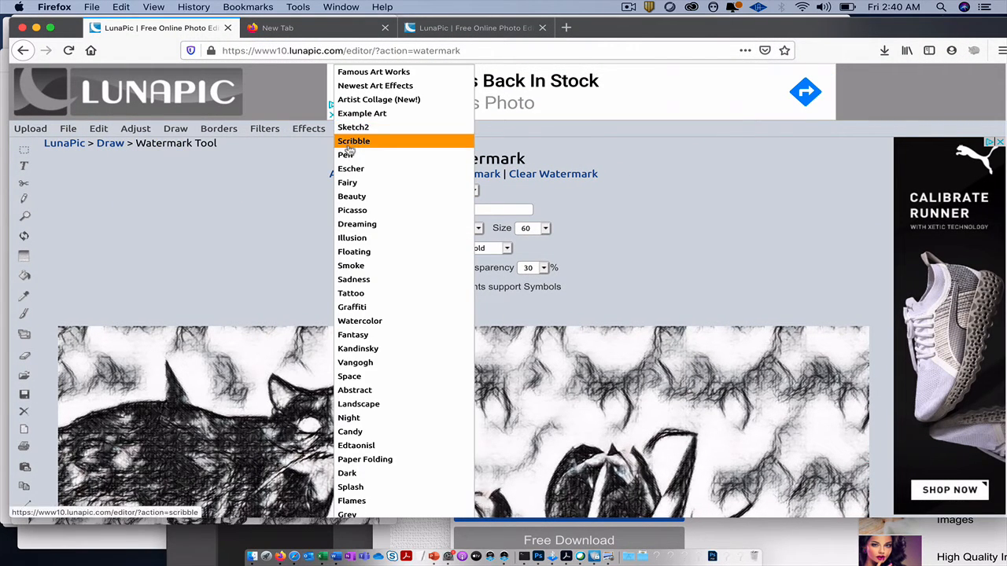
pyautogui.click(348, 144)
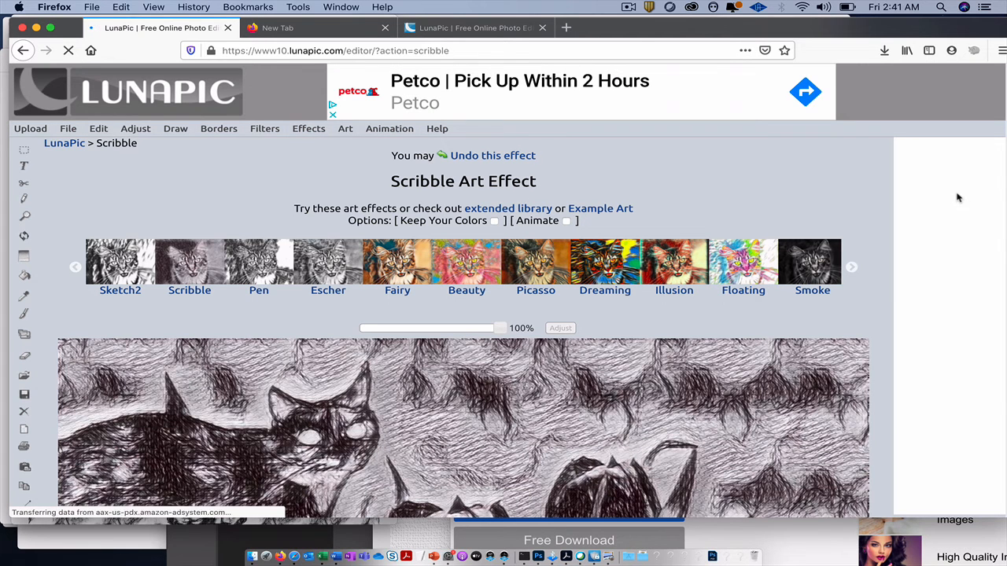
pyautogui.scroll(-5, 936, 220)
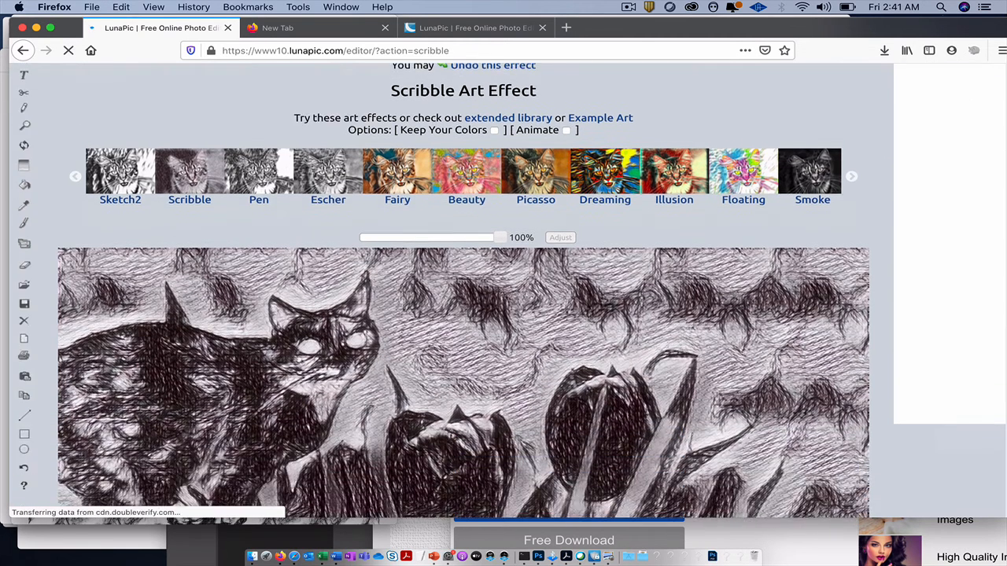
pyautogui.scroll(-8, 936, 220)
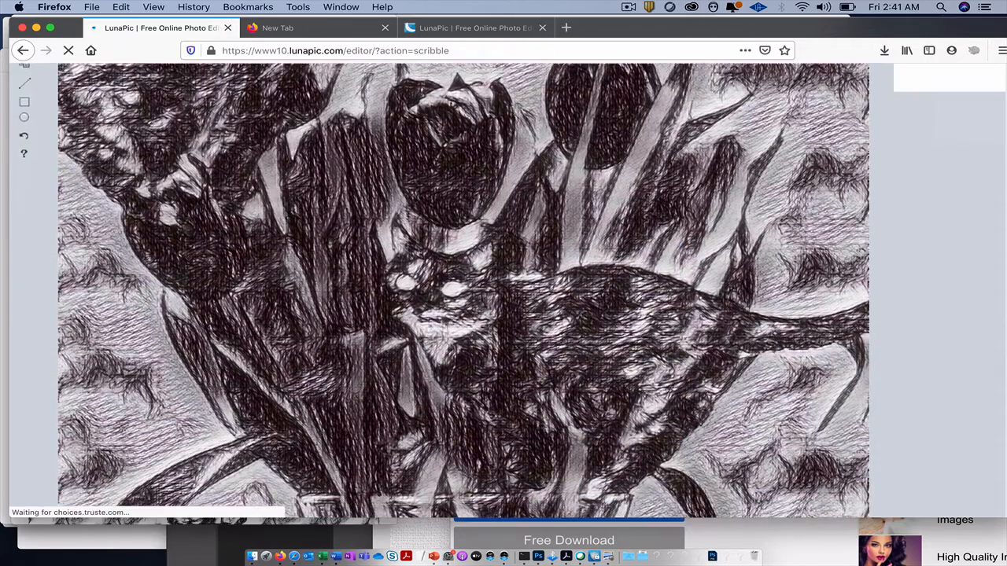
pyautogui.scroll(-2, 936, 221)
pyautogui.scroll(4, 936, 220)
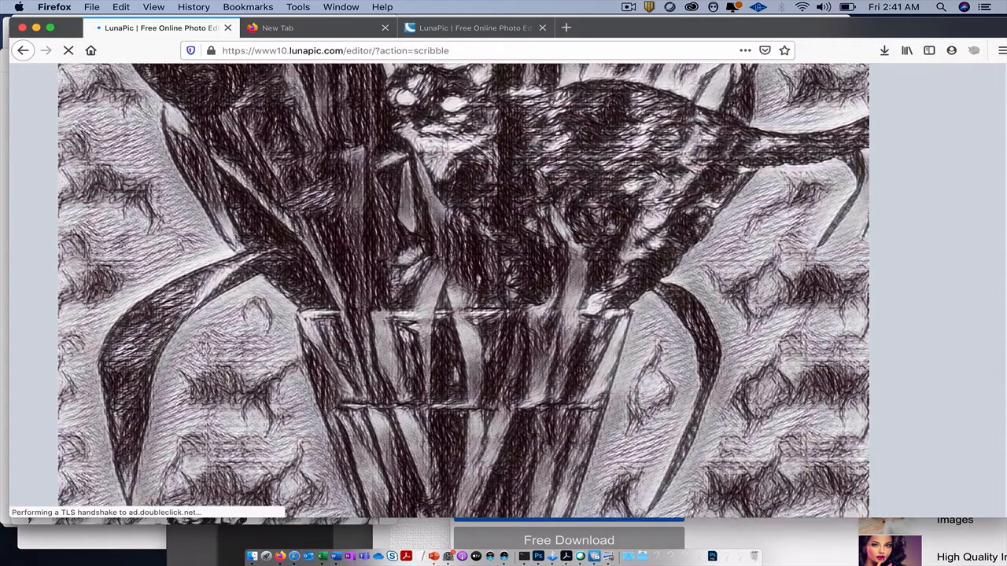
pyautogui.scroll(8, 463, 292)
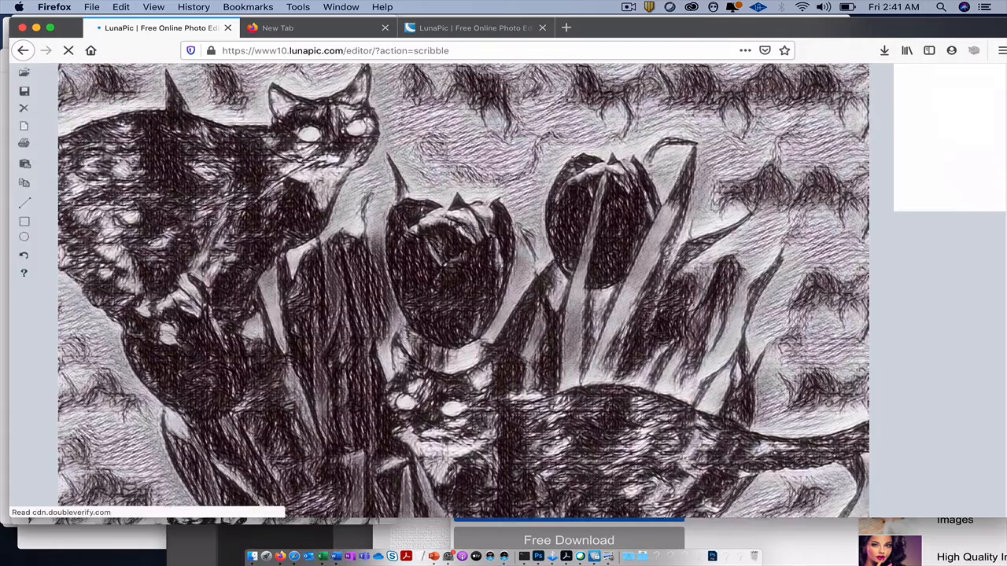
pyautogui.scroll(5, 669, 137)
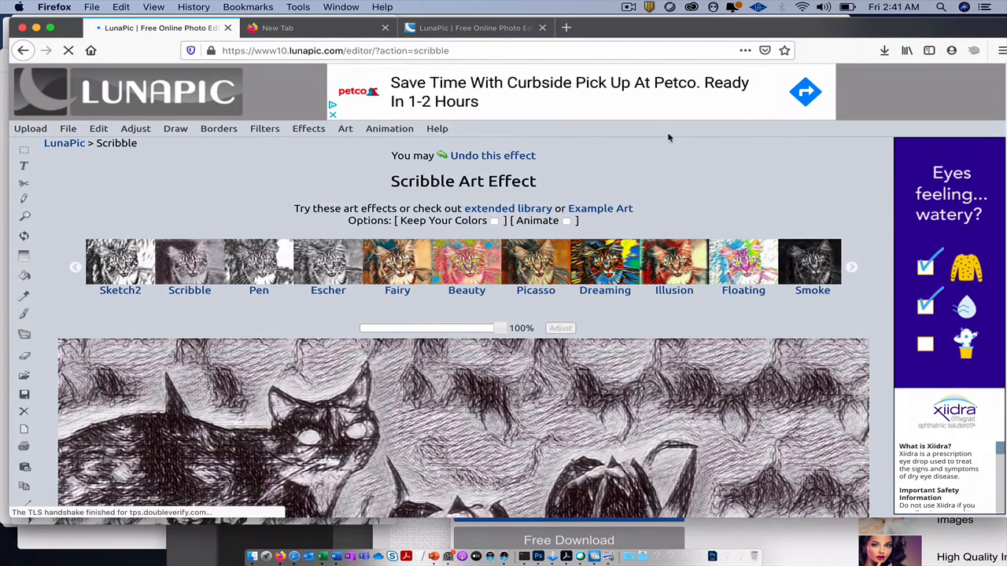
# Step: Apply the Graffiti art effect to the scribbled cat and tulip image and inspect the recoloured picture
pyautogui.moveTo(345, 128)
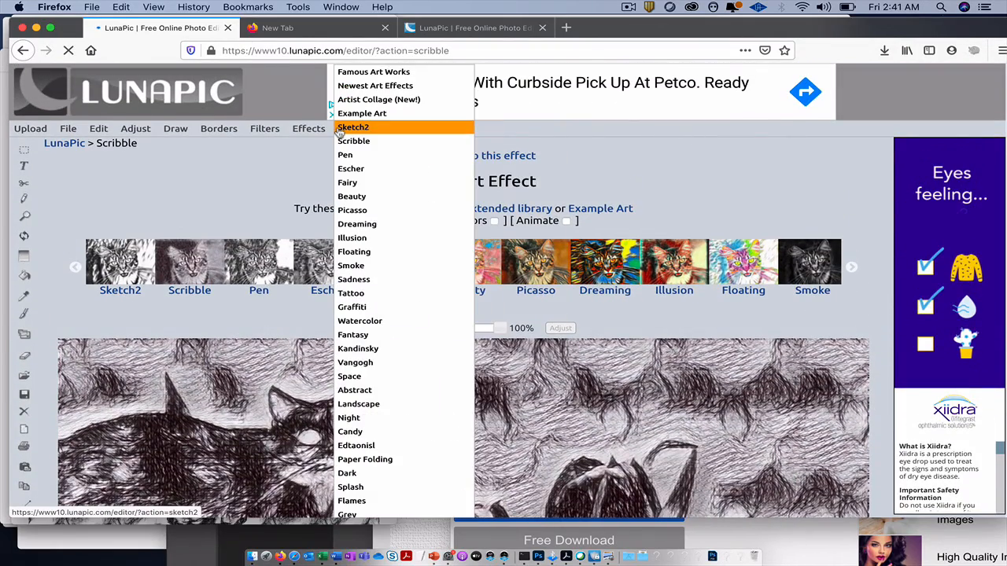
pyautogui.click(374, 309)
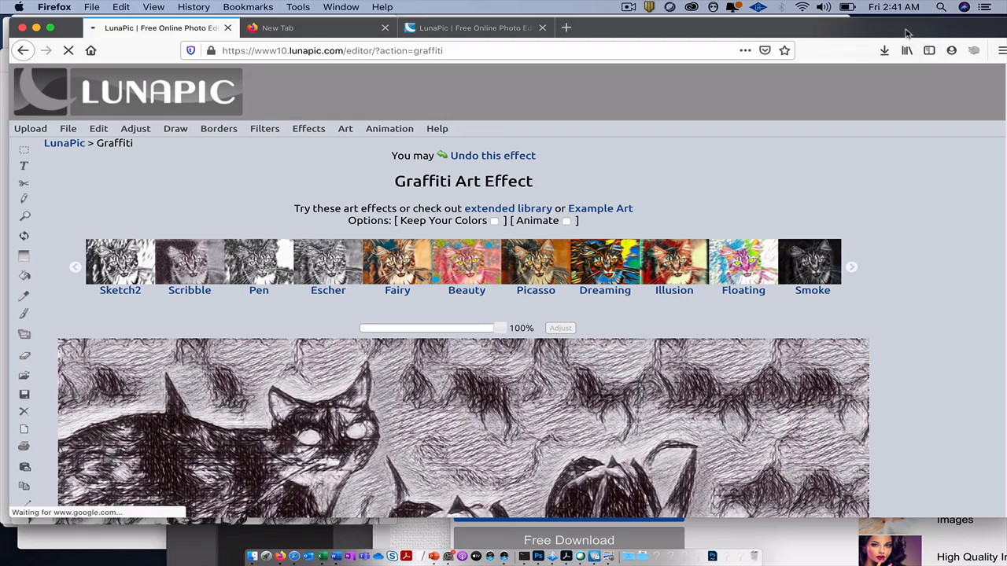
pyautogui.moveTo(905, 32); pyautogui.dragTo(895, 31)
pyautogui.scroll(-10, 1002, 157)
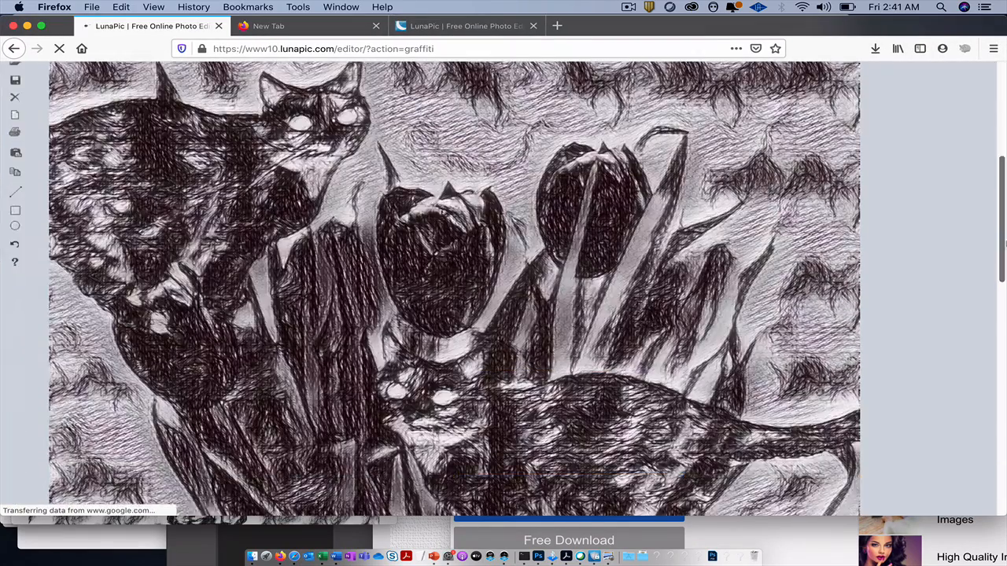
pyautogui.scroll(3, 1002, 268)
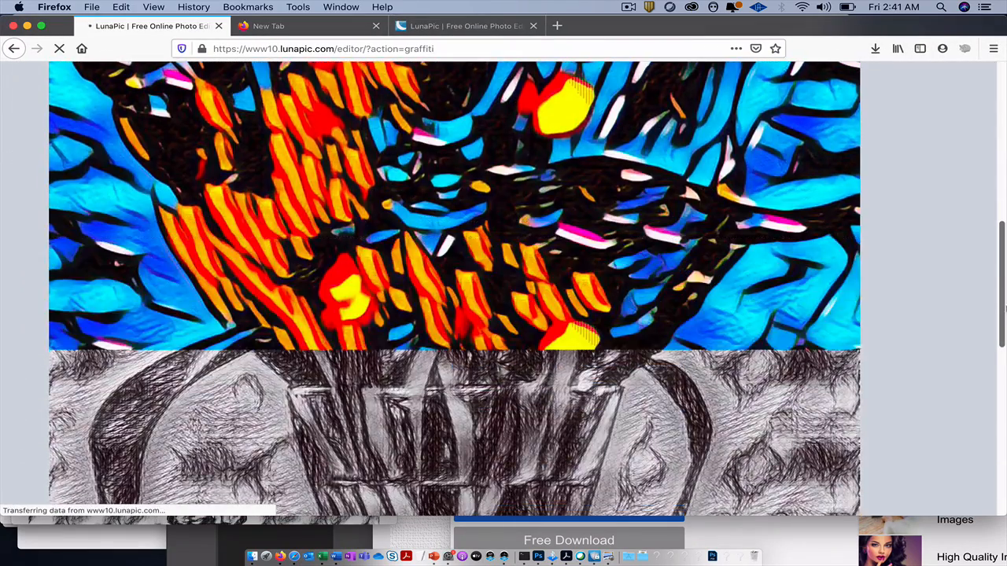
pyautogui.scroll(-3, 993, 228)
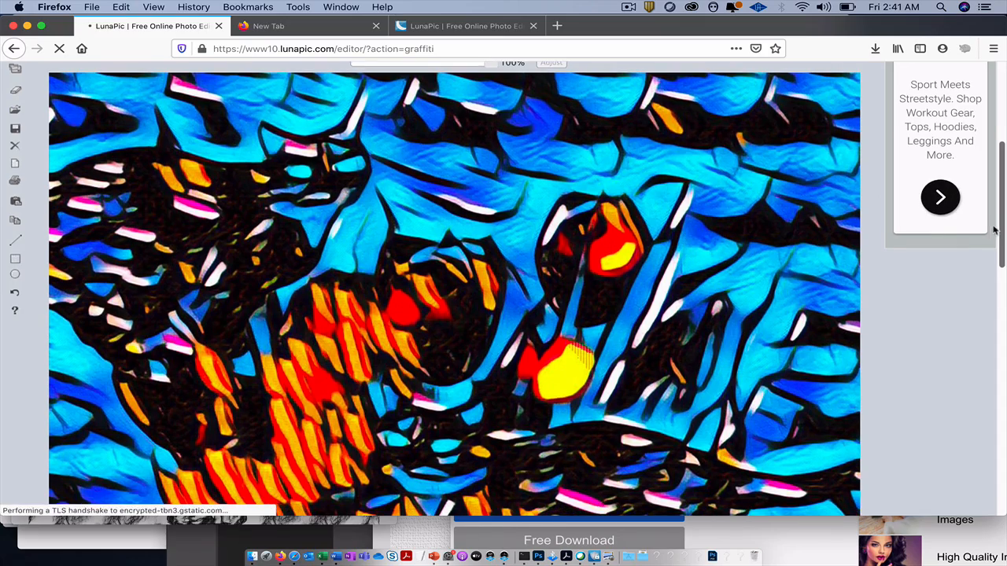